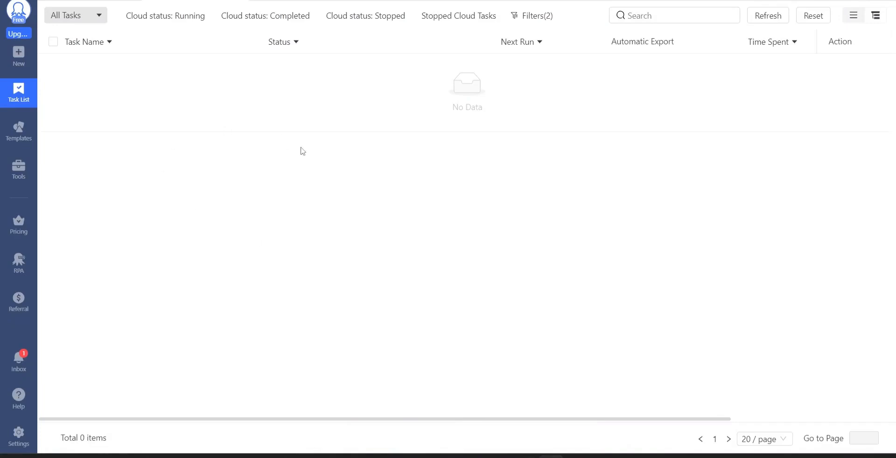
Switch to the browser and copy the URL of the Amazon "Smartphones" search results page.
left_click(829, 1)
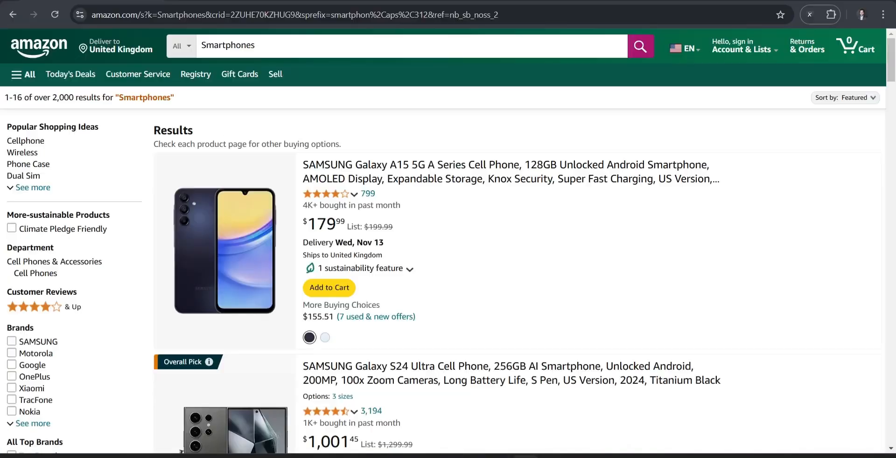
left_click(598, 15)
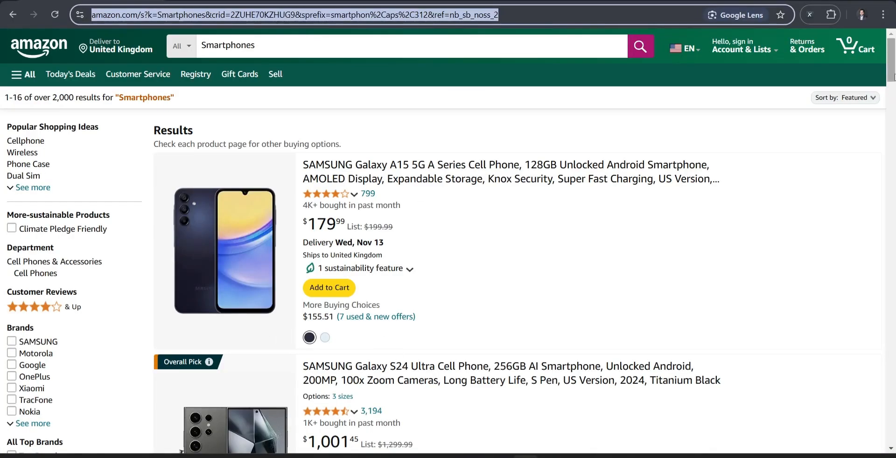
left_click_drag(891, 75, 892, 58)
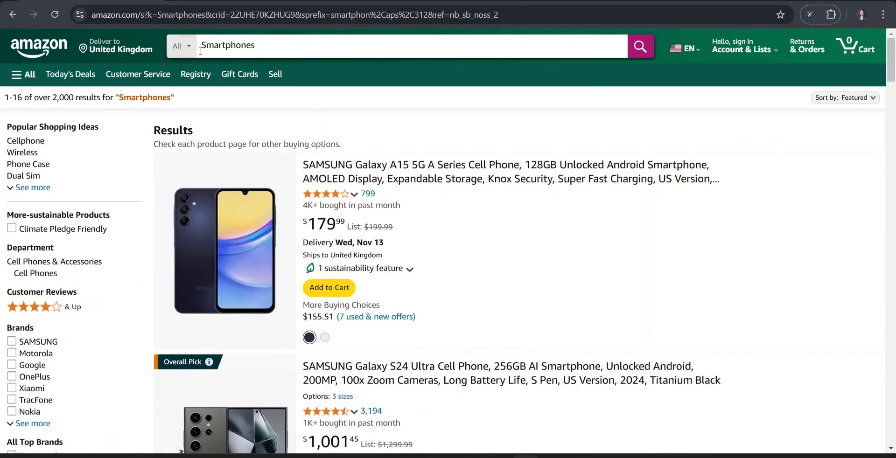
left_click(259, 39)
left_click_drag(203, 45, 296, 43)
left_click(294, 44)
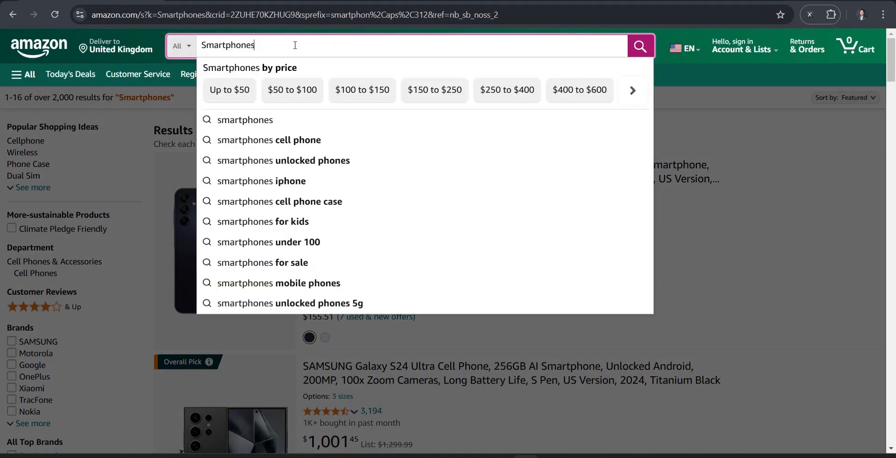
left_click(710, 116)
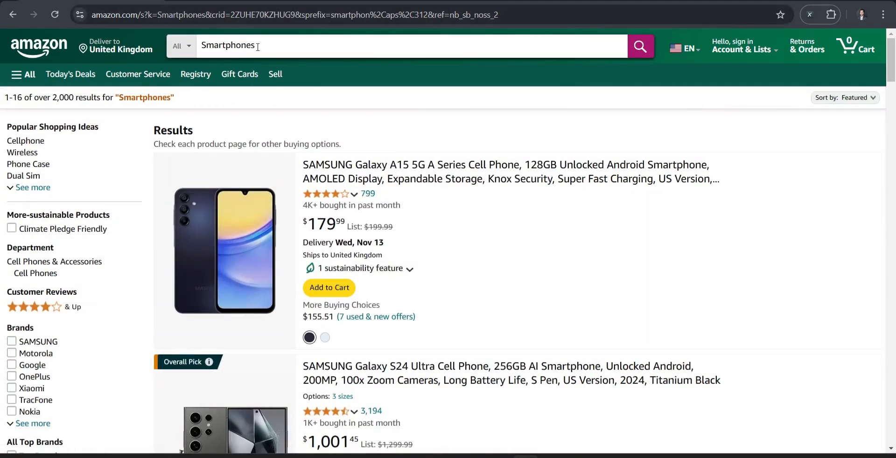
mouse_move(892, 75)
left_mouse_down()
mouse_move(894, 378)
mouse_move(892, 70)
left_mouse_up()
left_click(356, 15)
key("ctrl+c")
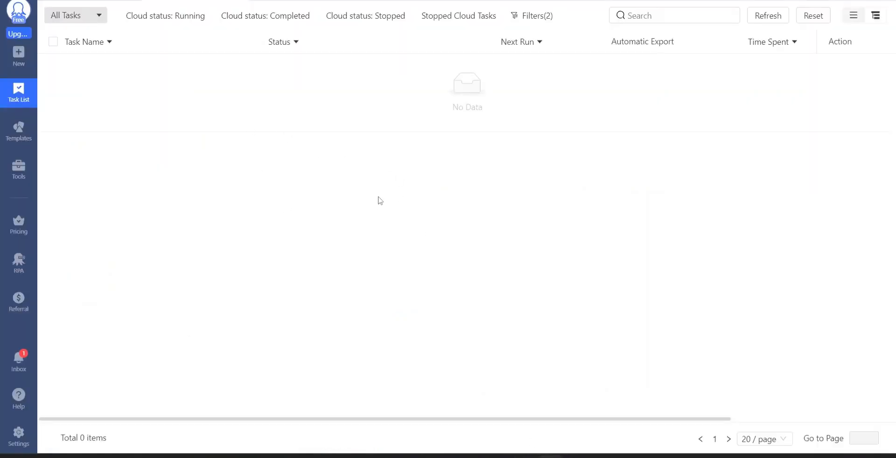
Switch back to Octoparse, create a custom task with the copied Amazon Smartphones URL, and save it.
left_click(13, 56)
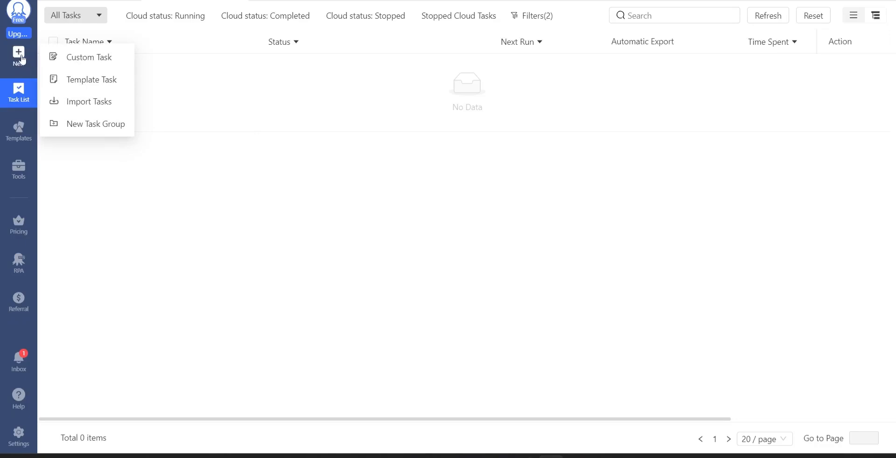
left_click(69, 67)
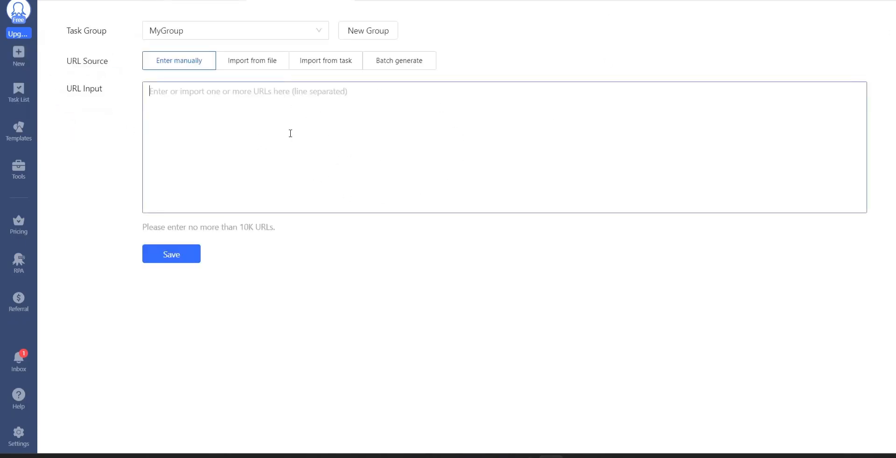
key("ctrl+v")
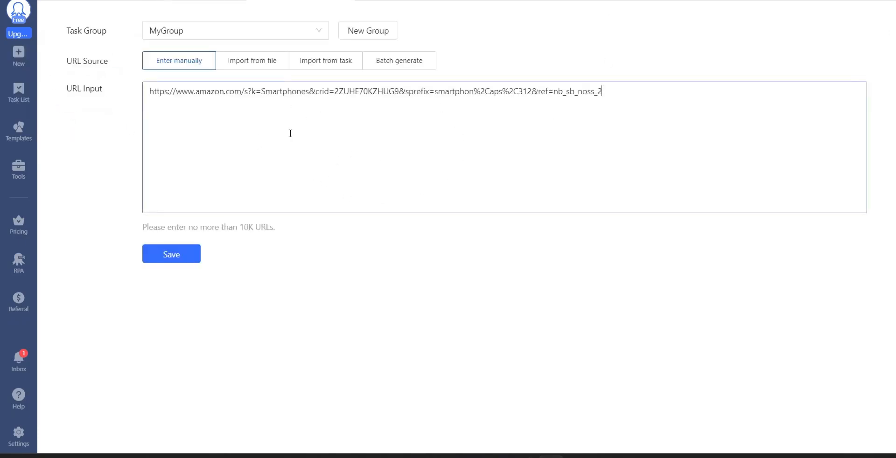
left_click(186, 257)
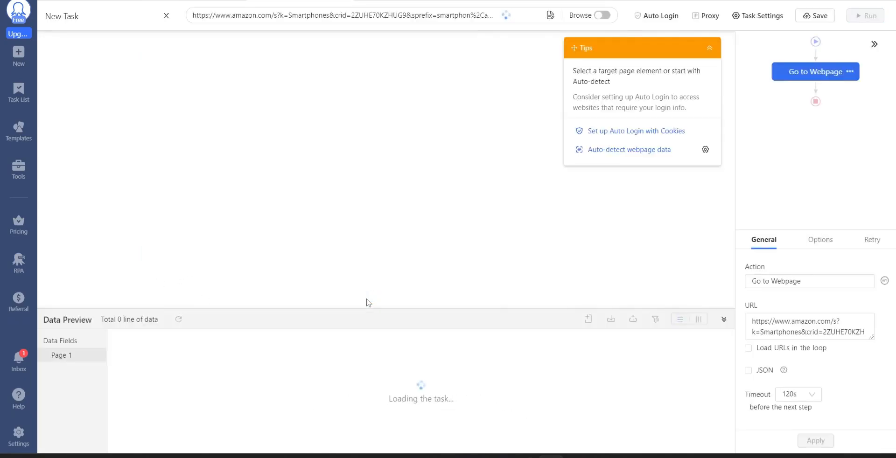
Set the Go to Webpage action's timeout to 300s and apply the change.
left_click(708, 51)
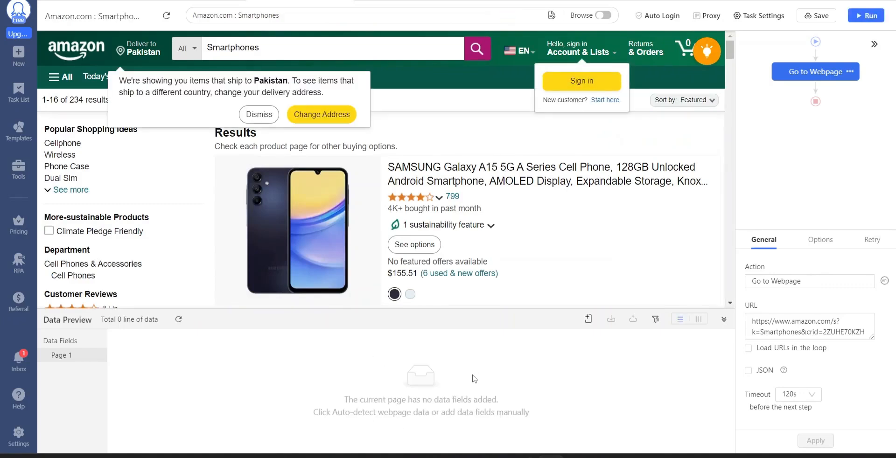
left_click(799, 394)
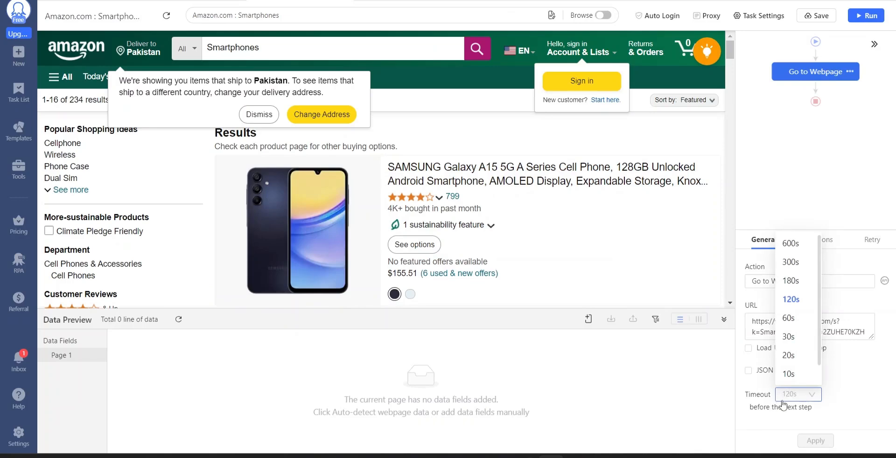
left_click(786, 262)
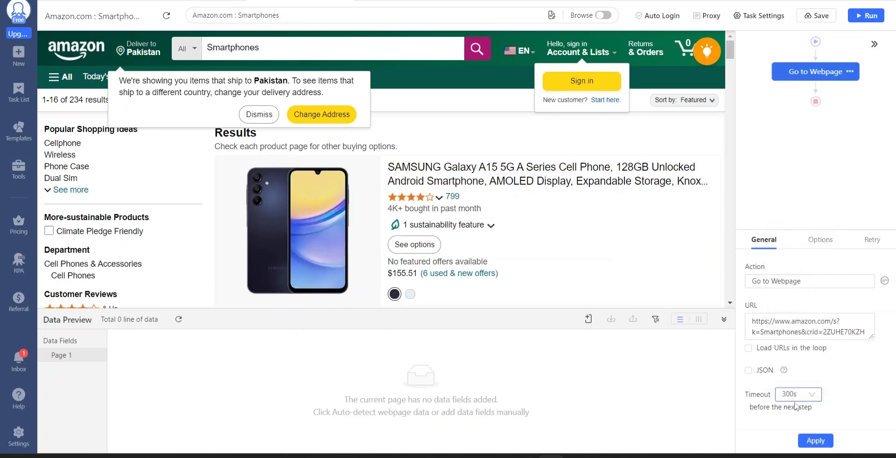
left_click(811, 442)
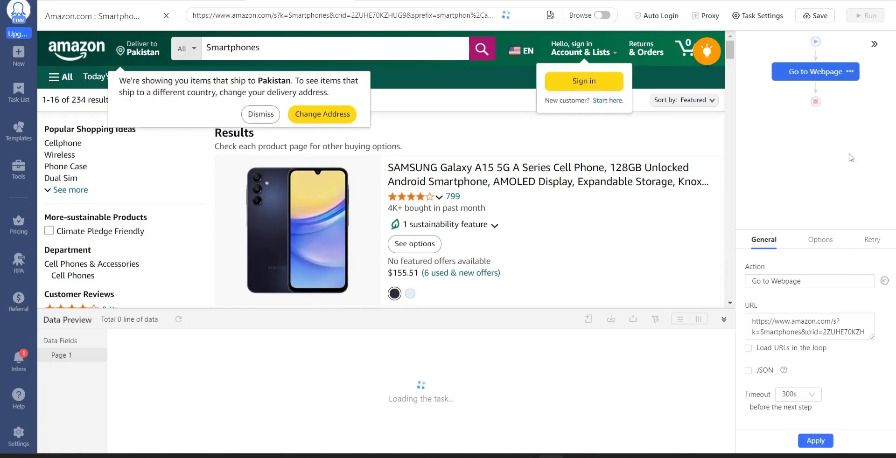
Save the task and auto-detect the data on the Amazon results page.
left_click(815, 16)
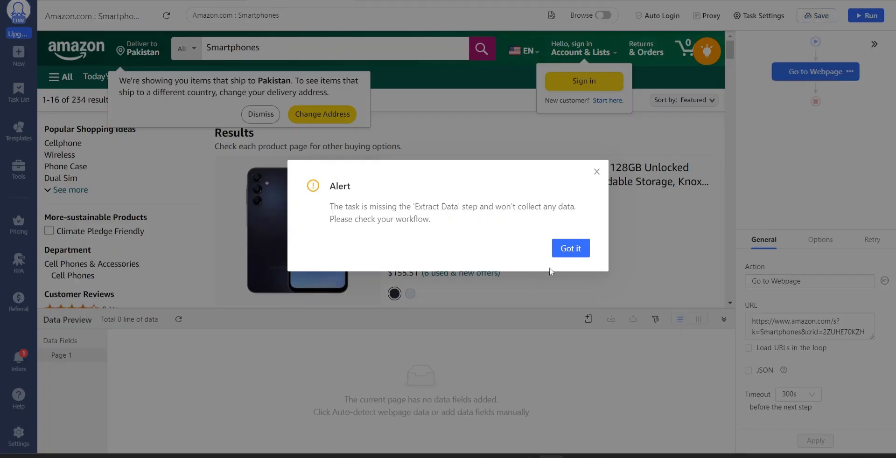
left_click(571, 248)
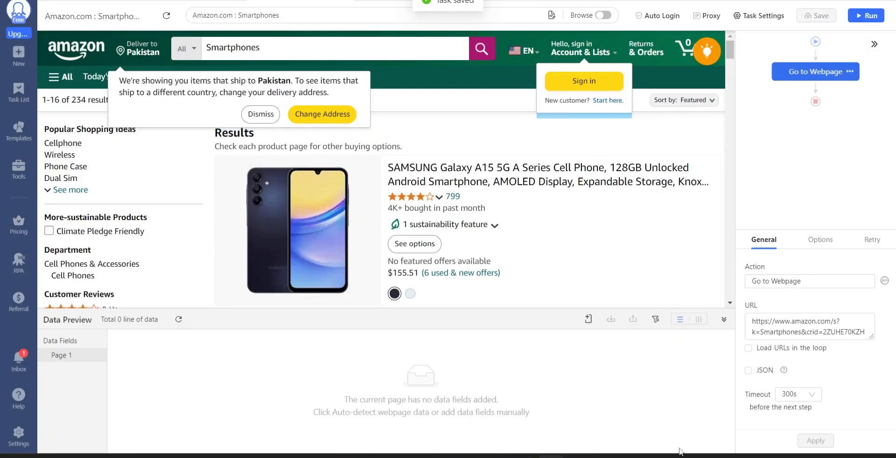
left_click(709, 55)
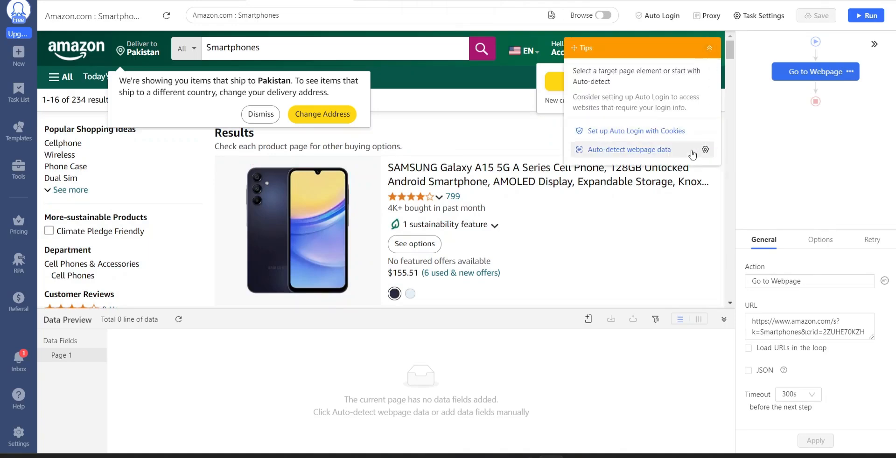
left_click(648, 150)
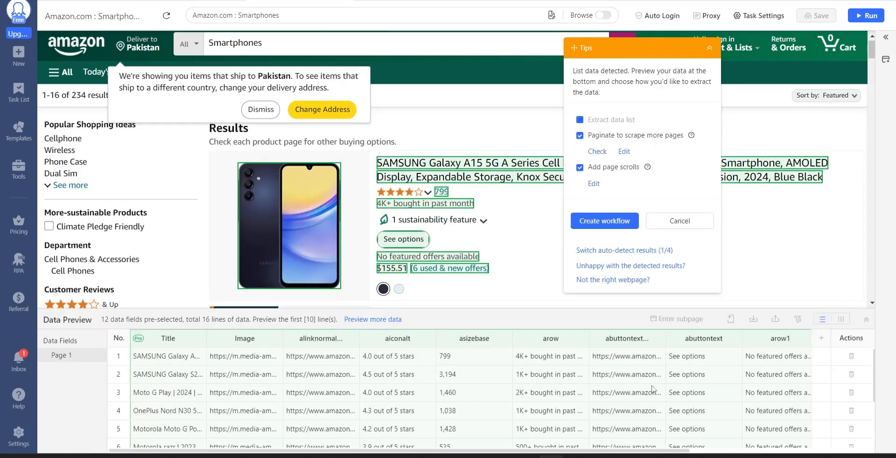
Delete every detected data field from the preview except Title, aiconalt and Price.
scroll(462, 385, "right", 5)
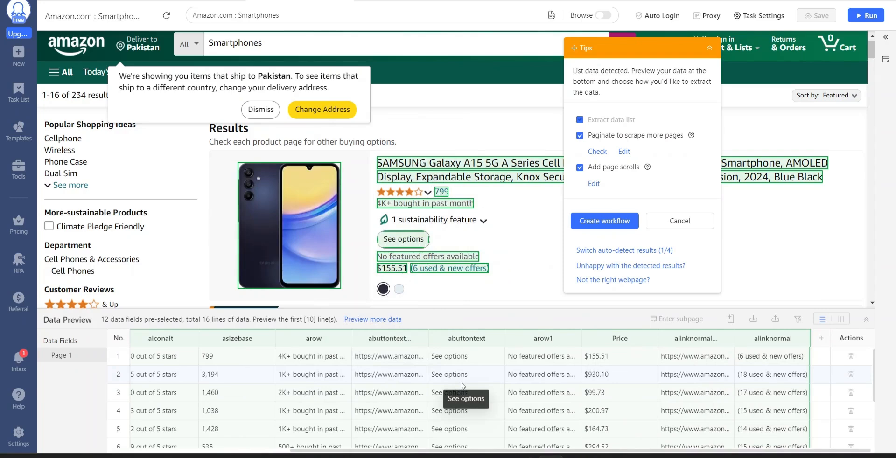
left_click(802, 339)
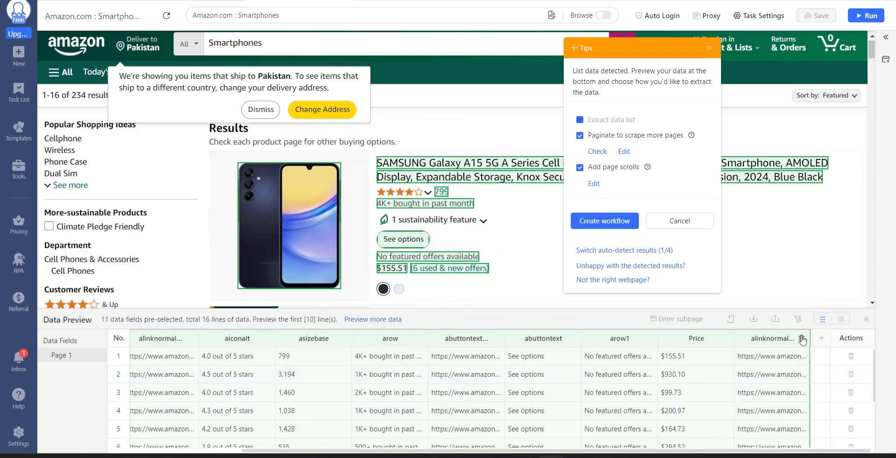
left_click(802, 339)
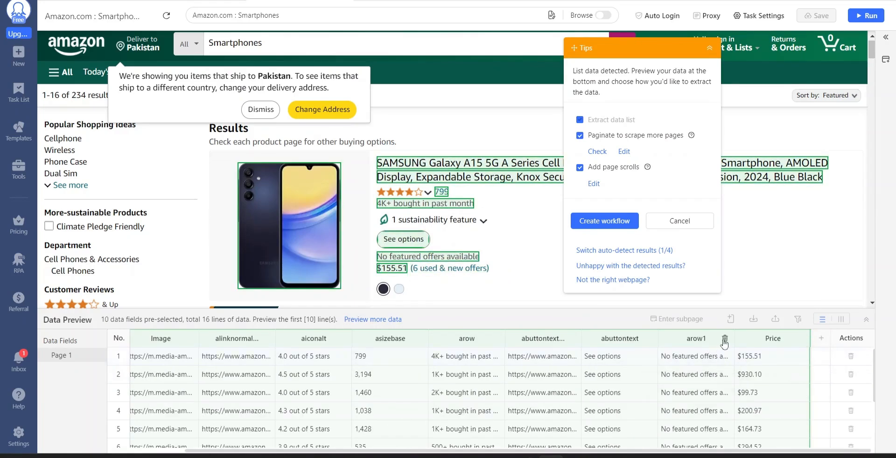
left_click(725, 339)
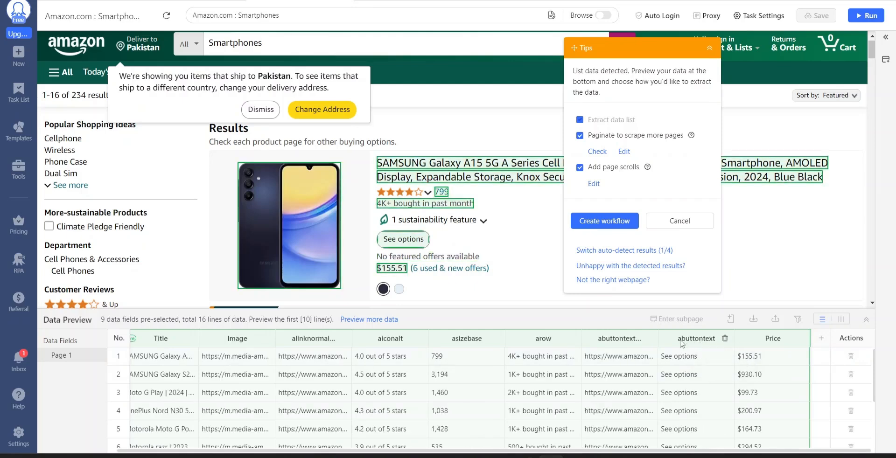
left_click(723, 339)
left_click(717, 340)
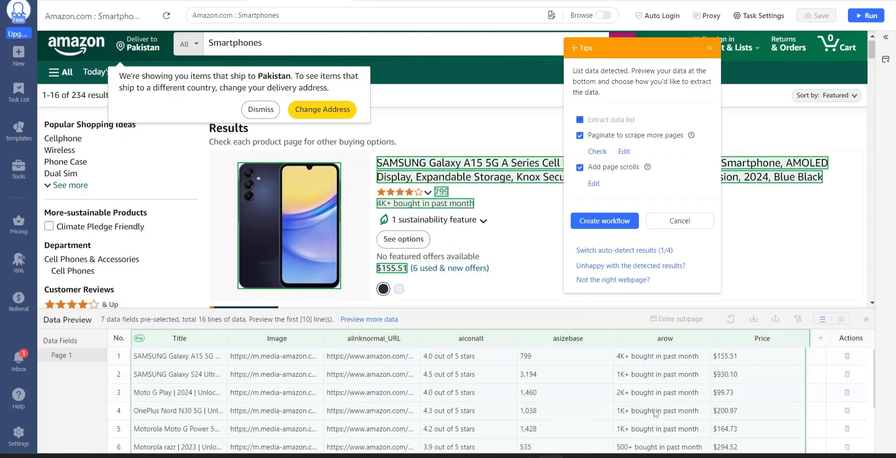
left_click(704, 339)
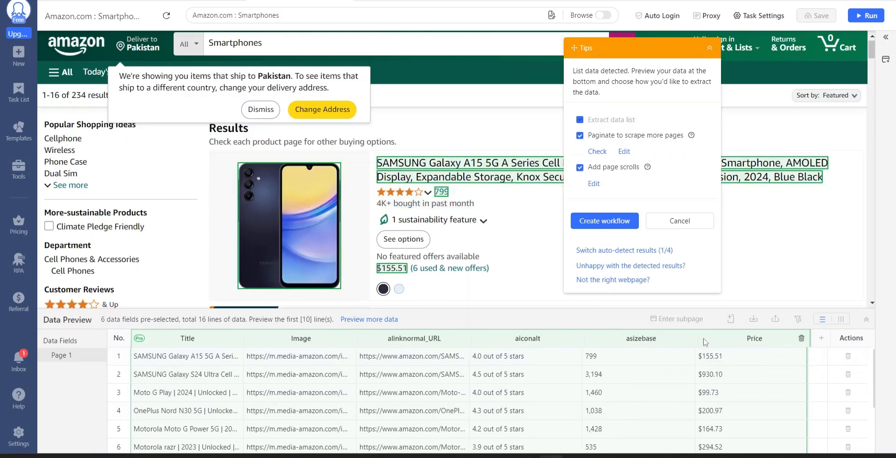
left_click(690, 339)
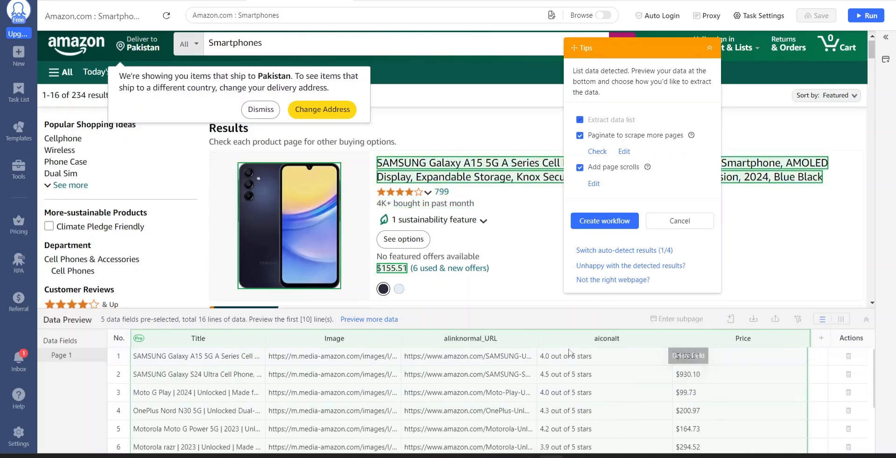
left_click(528, 340)
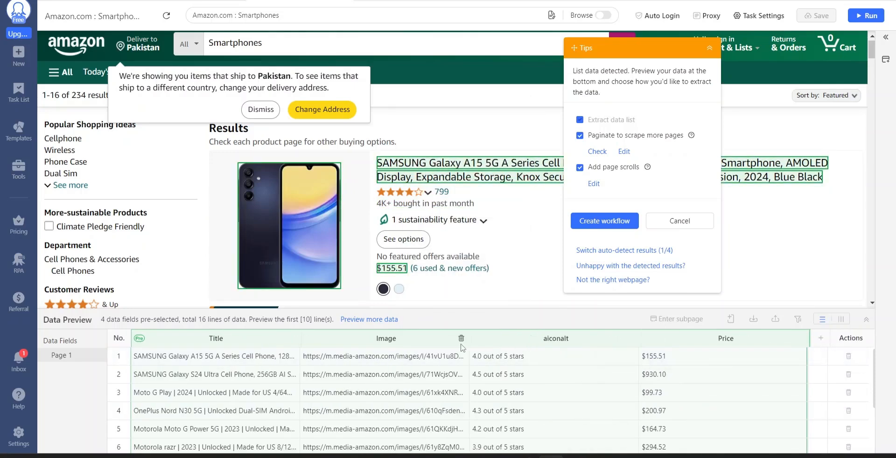
left_click(459, 340)
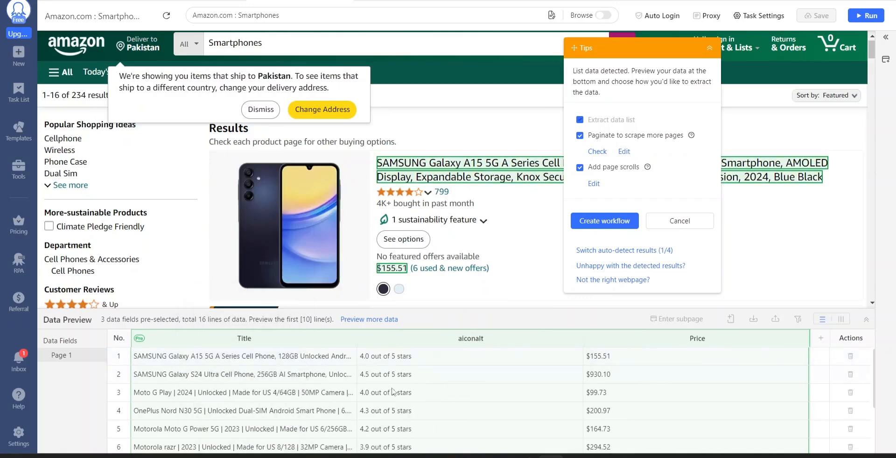
Turn off the Add page scrolls option, keeping pagination on, and create the workflow.
left_click(592, 169)
left_click(600, 225)
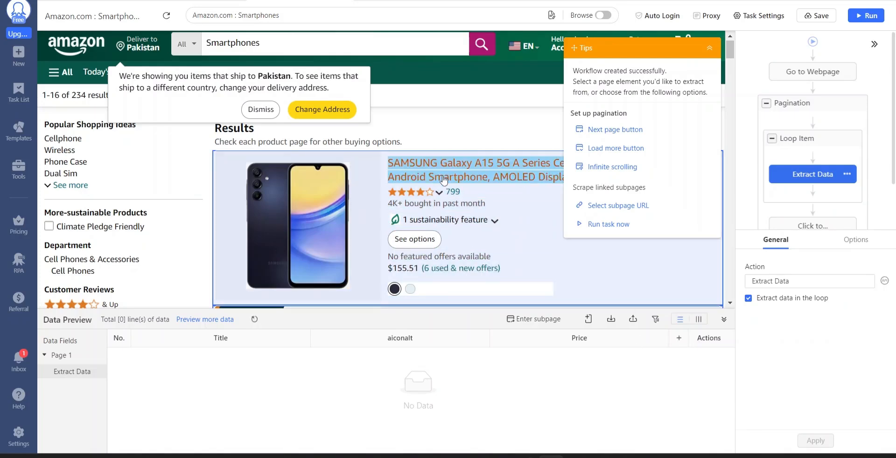
Add a Click element action on the first product's title to enter its subpage, and look through the product details.
left_click(487, 179)
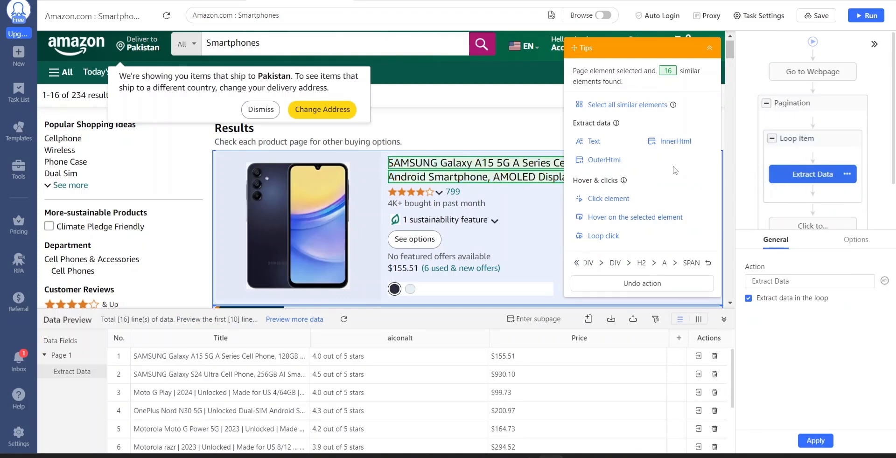
left_click(592, 199)
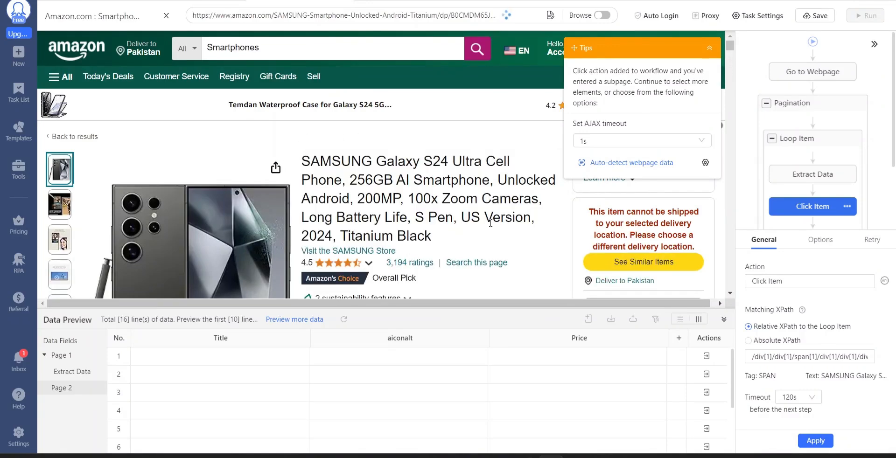
scroll(485, 172, "down", 5)
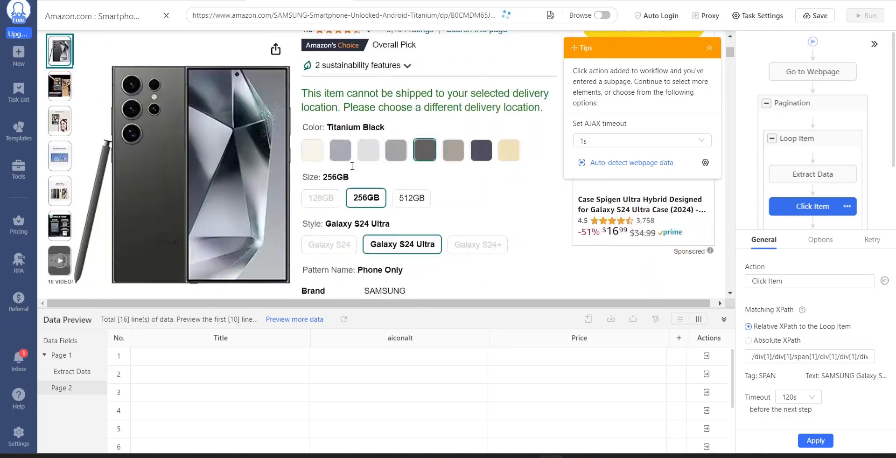
scroll(477, 218, "down", 4)
scroll(476, 218, "down", 1)
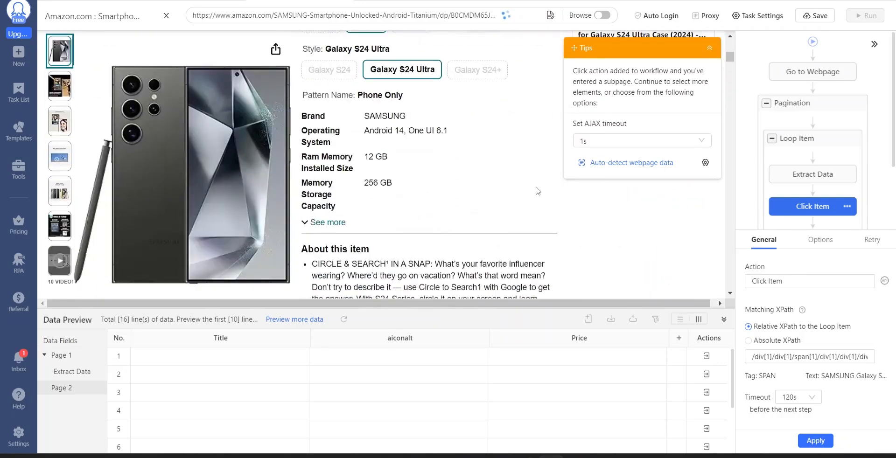
Add an Extract Data action after the Click Item action inside the Loop Item.
scroll(814, 196, "down", 2)
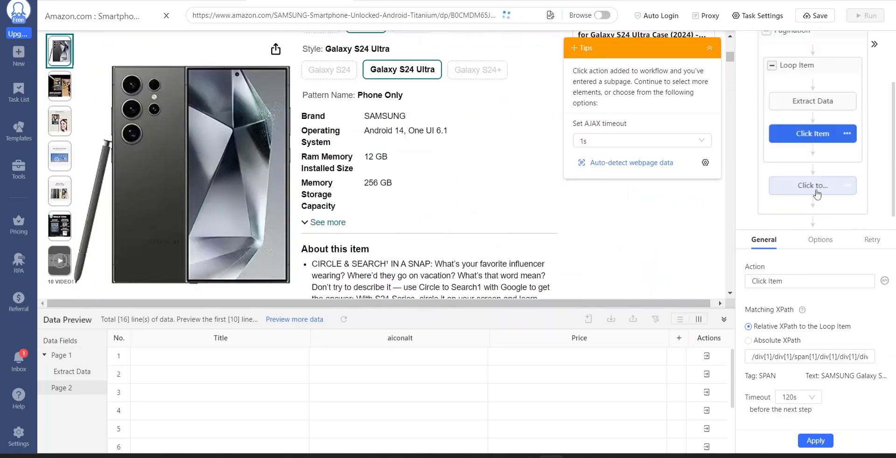
left_click(813, 135)
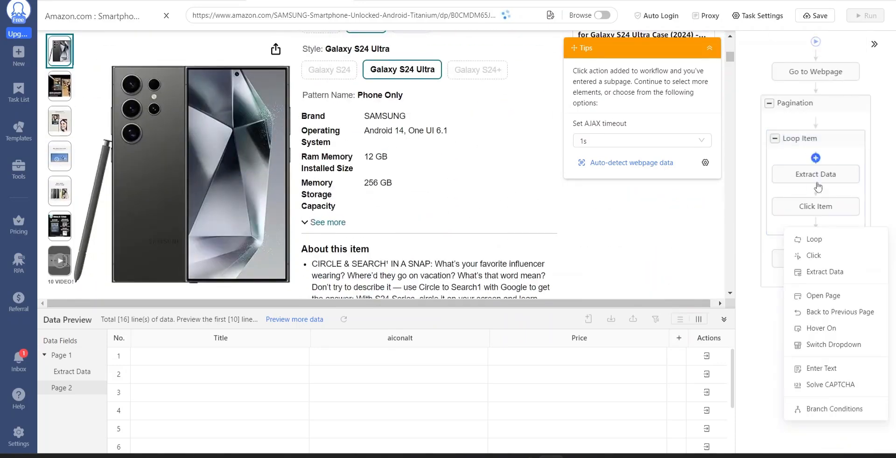
left_click(820, 274)
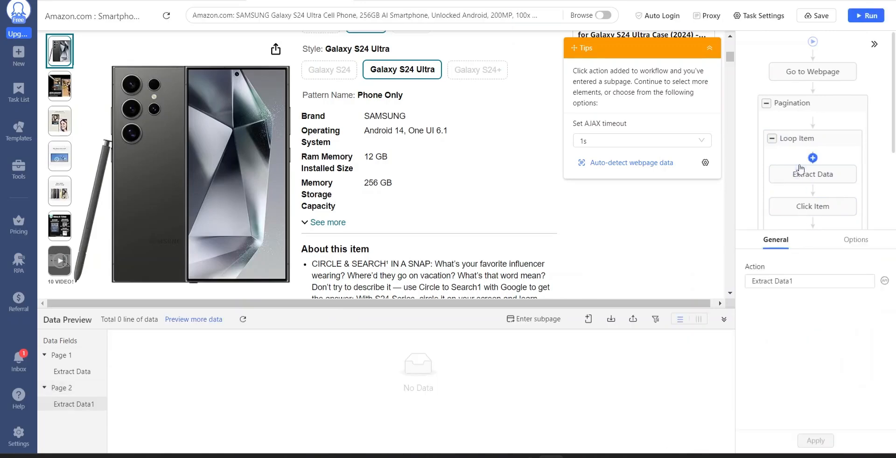
scroll(333, 195, "down", 1)
scroll(341, 227, "up", 3)
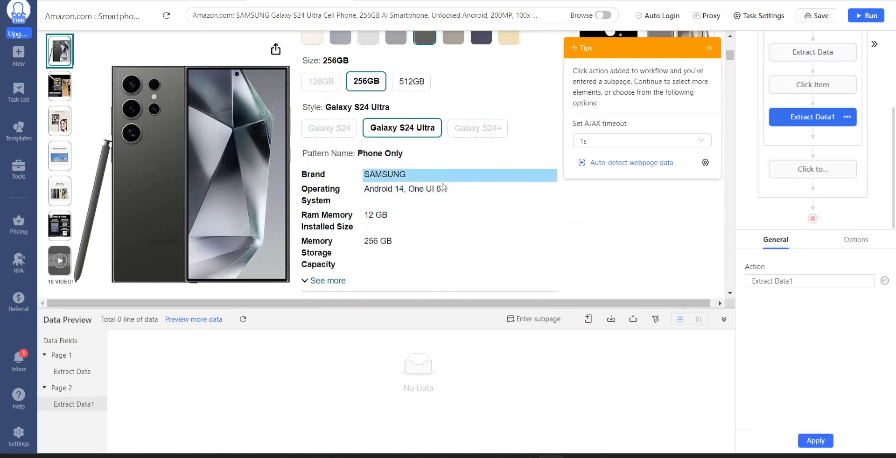
Look through the Word document of Amazon XPaths and compare its entries with the details on the product page.
left_click(553, 457)
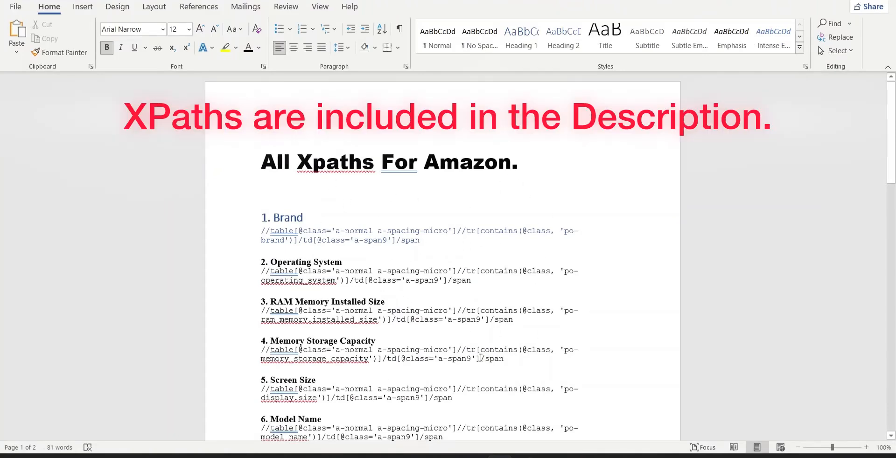
left_click(552, 457)
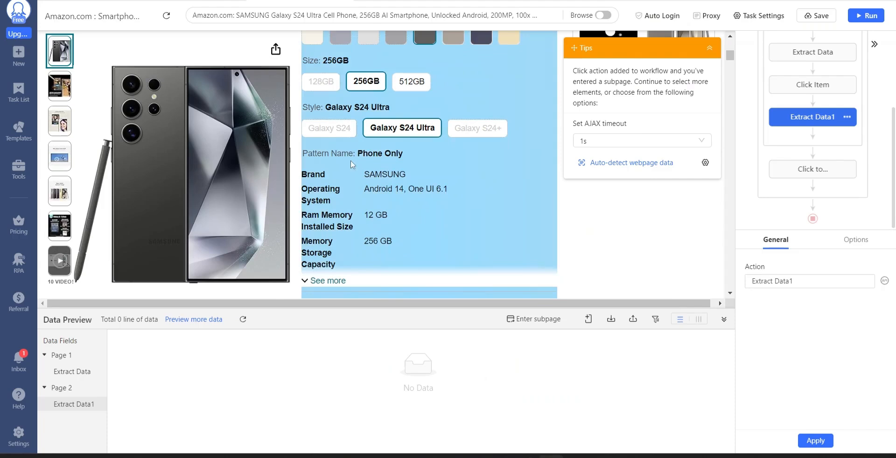
left_click_drag(456, 174, 364, 174)
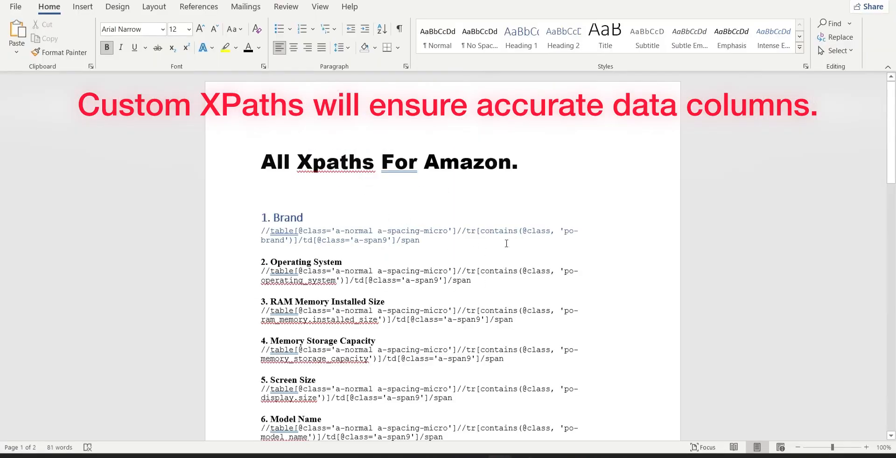
left_click_drag(412, 236, 388, 231)
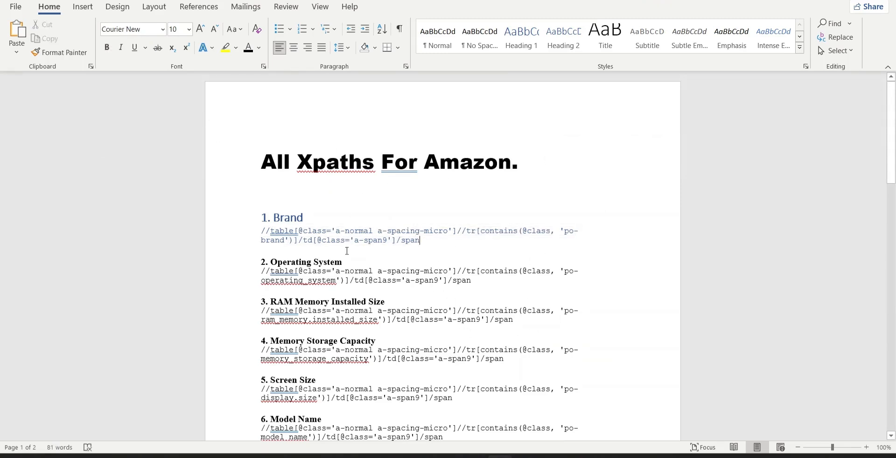
scroll(347, 251, "down", 10)
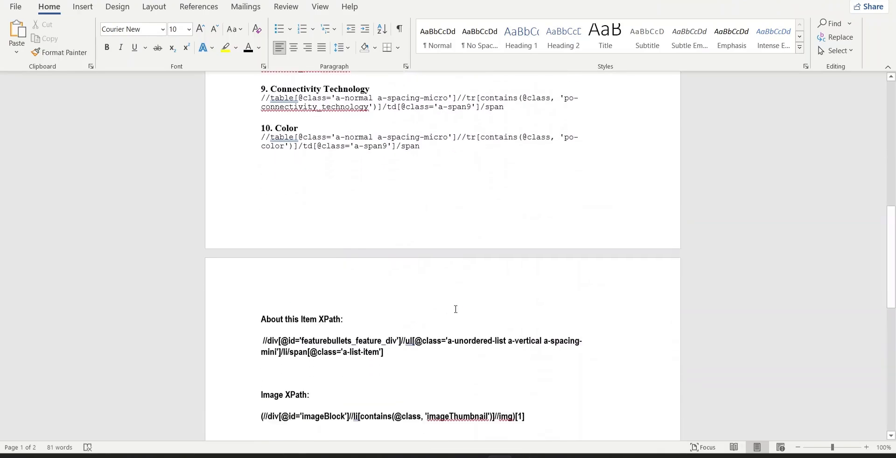
scroll(456, 309, "up", 10)
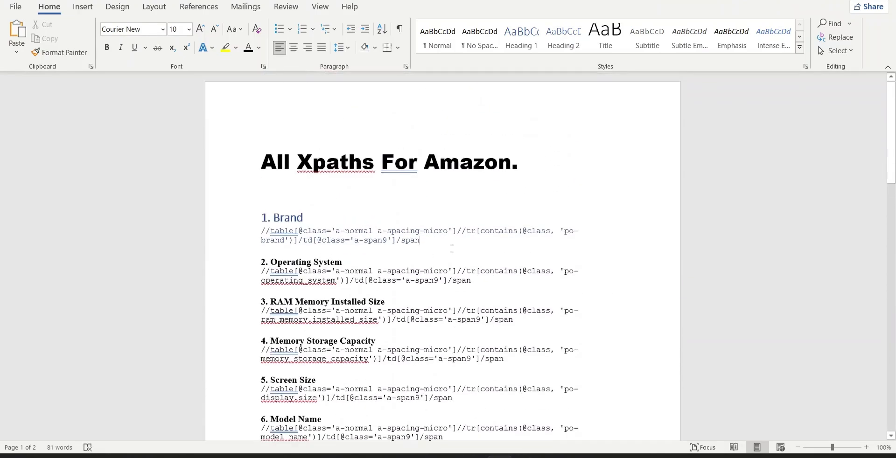
Copy the Brand XPath from the Word document and return to Octoparse.
mouse_move(452, 251)
left_mouse_down()
mouse_move(262, 231)
mouse_move(462, 238)
left_mouse_up()
left_click(261, 231)
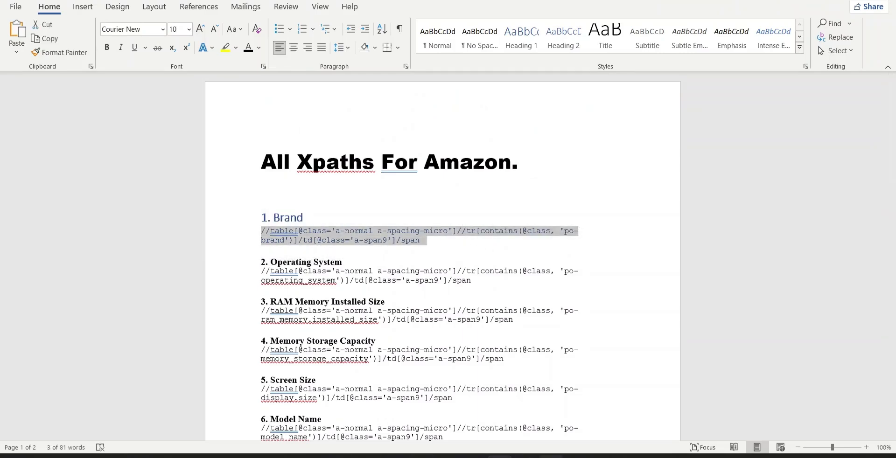
left_click(552, 456)
Add a custom field named Brand that captures the page element matching the copied XPath, and save the task.
left_click(588, 320)
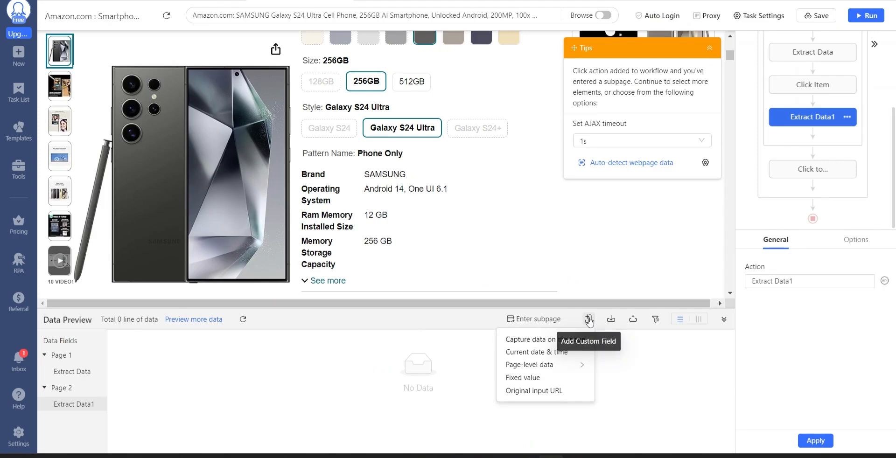
left_click(551, 341)
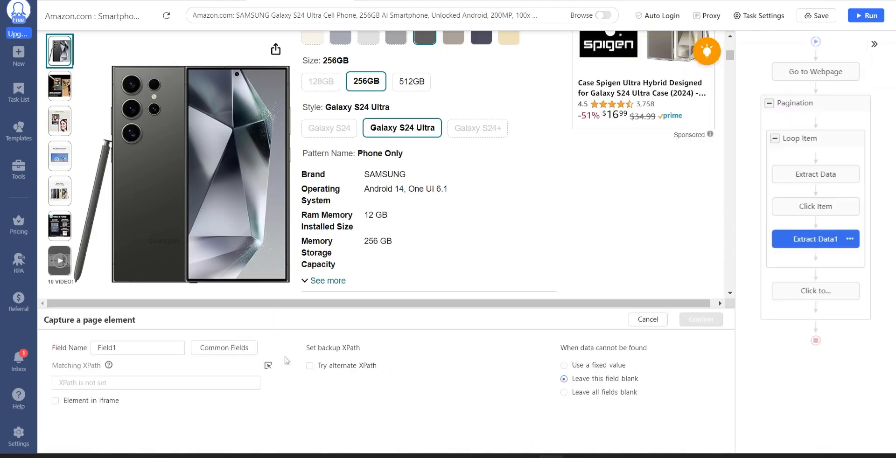
left_click(183, 382)
key("ctrl+v")
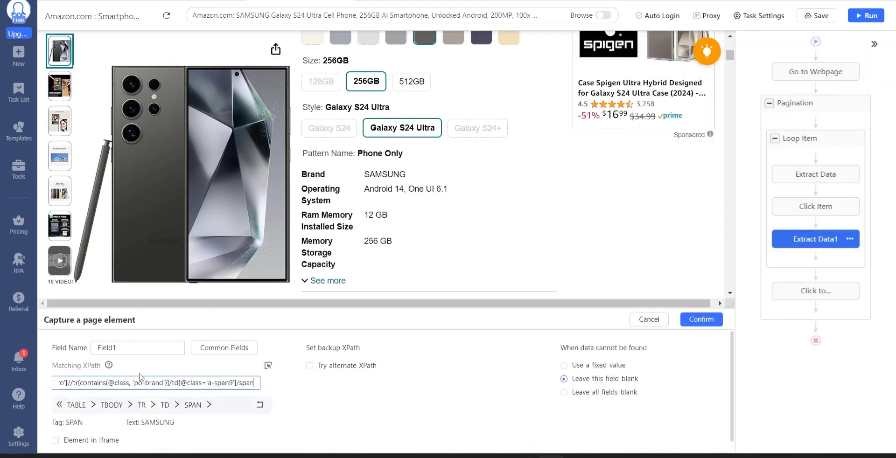
double_click(133, 350)
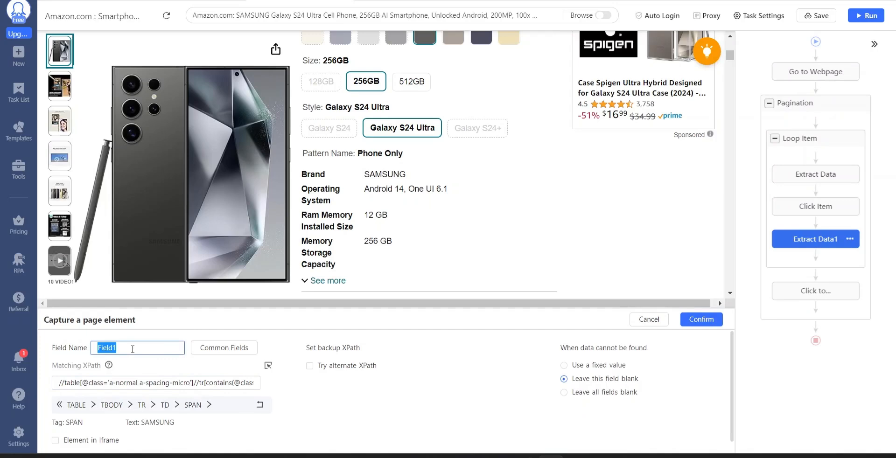
type("Brand")
left_click(694, 322)
left_click(383, 364)
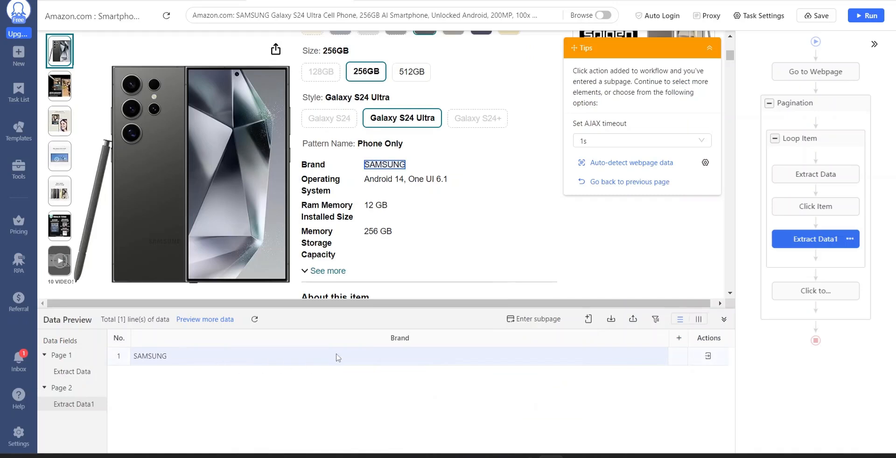
left_click(798, 18)
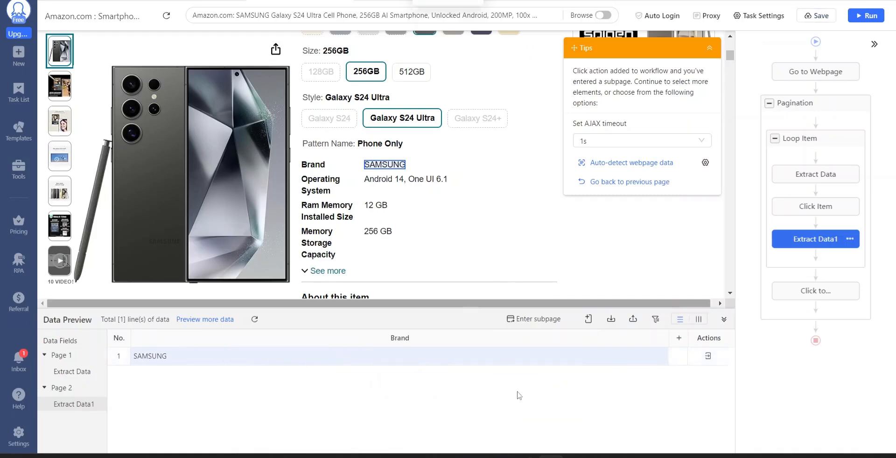
Copy the Operating System XPath from the Word document and return to Octoparse.
left_click(500, 457)
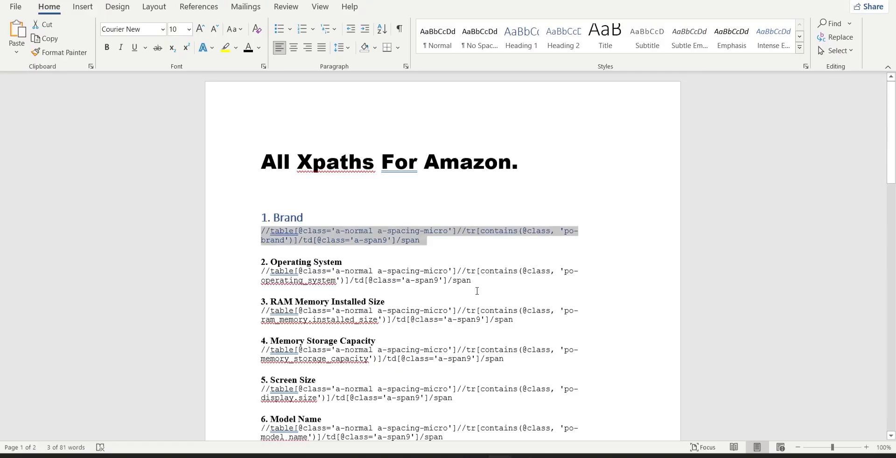
left_click_drag(477, 291, 261, 272)
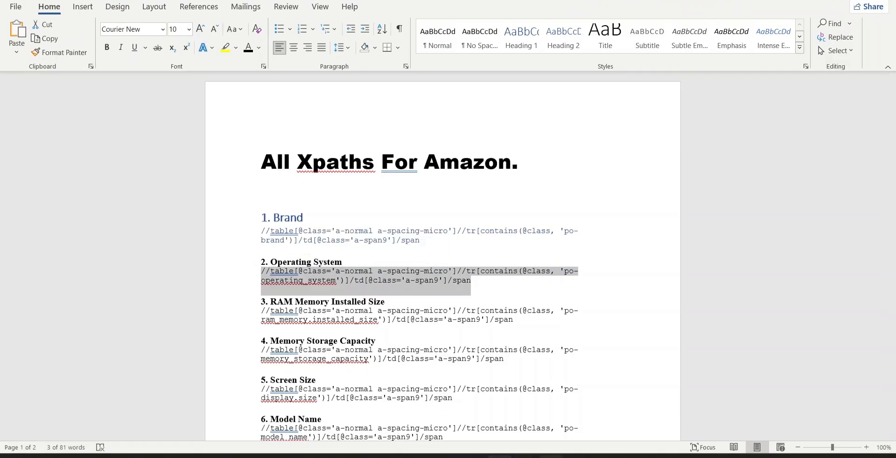
left_click(552, 457)
Add a custom field named Operating_System that captures the page element matching the copied XPath.
left_click(588, 319)
left_click(574, 340)
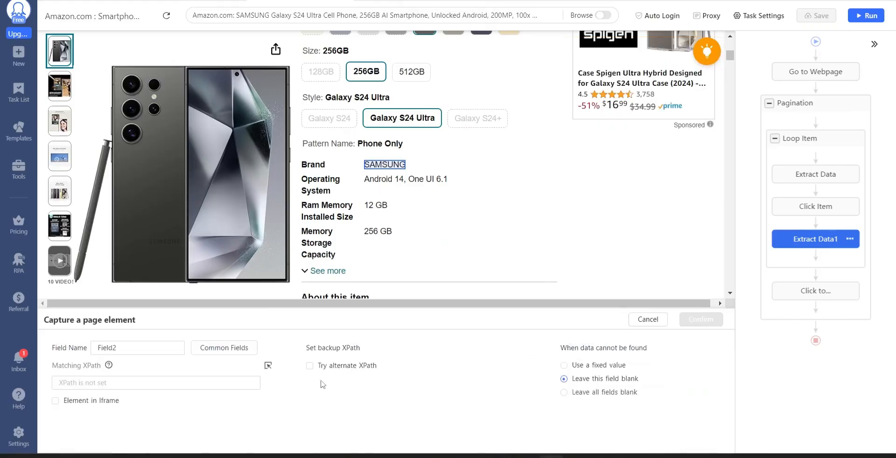
left_click(132, 383)
key("ctrl+v")
left_click(116, 347)
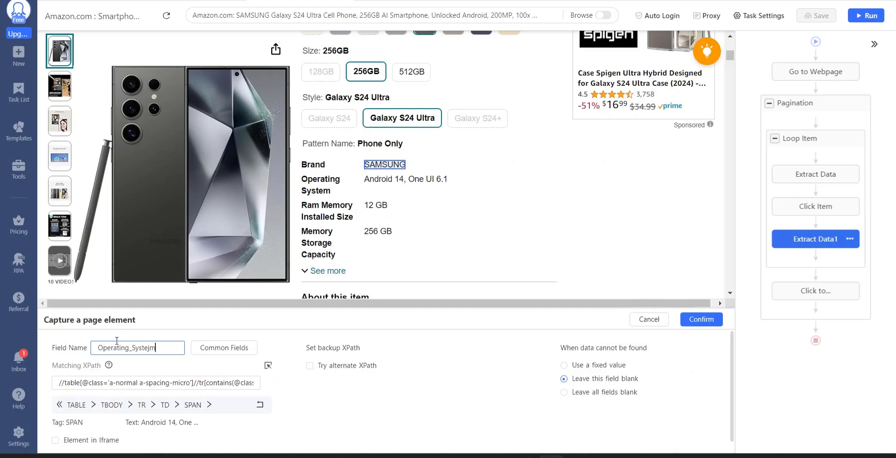
key("BackSpace")
key("BackSpace")
type("m")
left_click(702, 320)
Copy the RAM Memory Installed Size XPath from Word and add a captured field named Ram with it in Octoparse.
left_click(574, 457)
left_click_drag(262, 312, 502, 320)
key("ctrl+c")
left_click(551, 457)
left_click(589, 322)
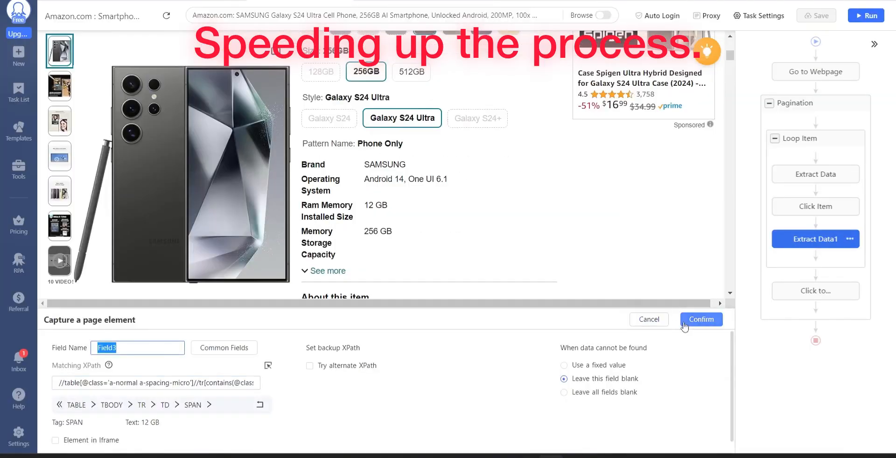
type("Ram")
left_click(691, 321)
Copy the Memory Storage Capacity XPath from Word and add a captured field named Memory_Storage_capacity with it in Octoparse.
left_click(574, 457)
left_click_drag(262, 238, 504, 248)
left_click(551, 457)
left_click(589, 321)
key("ctrl+v")
type("Memory_Storage_")
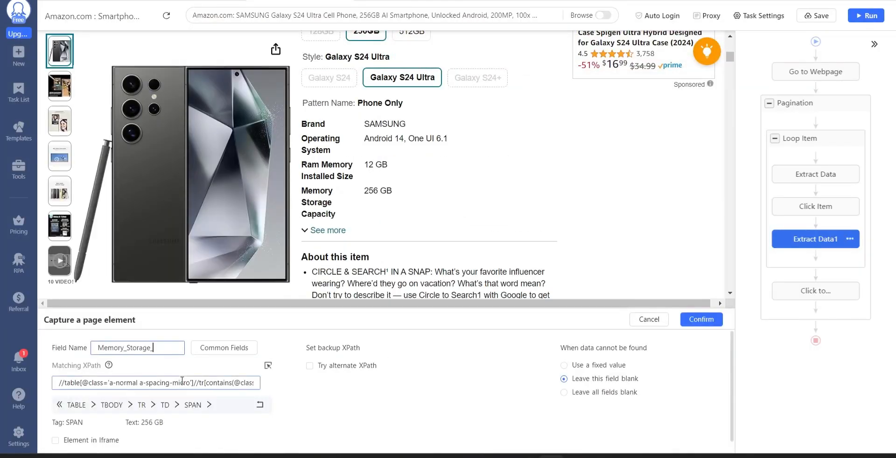
type("capacity")
left_click(702, 320)
Copy the Screen Size XPath from Word and add a captured field named Screen_Size with it in Octoparse.
left_click(574, 457)
left_click_drag(262, 220, 504, 230)
left_click(551, 457)
key("ctrl+v")
double_click(131, 348)
type("Screen_")
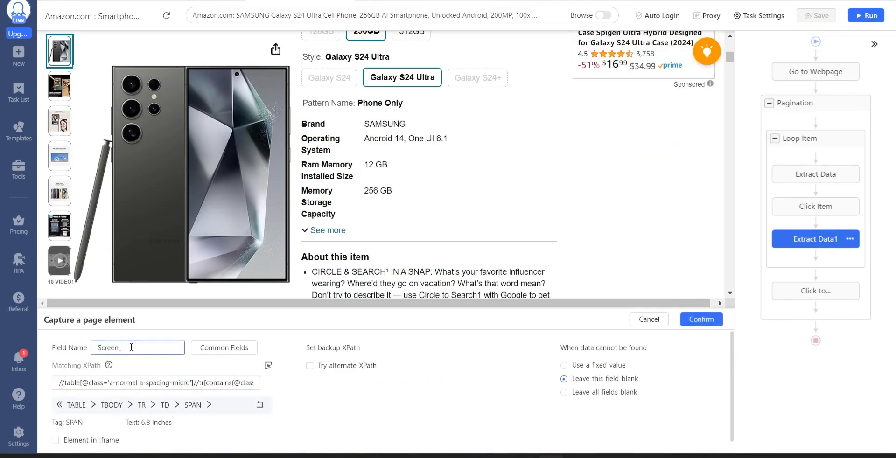
type("Size")
left_click(702, 320)
Copy the Model Name XPath from Word and add a captured field named Model_Name with it in Octoparse.
left_click(589, 319)
left_click(546, 338)
left_click_drag(262, 203, 444, 214)
key("ctrl+v")
type("Model_Name")
left_click(702, 320)
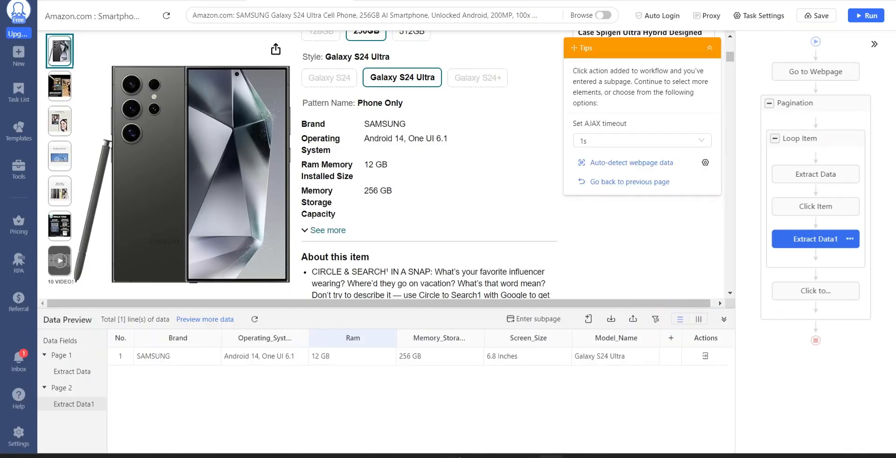
Copy the Wireless Carrier XPath from Word and add a custom field that captures the matching page element in Octoparse.
left_click(575, 457)
left_click_drag(262, 243, 476, 253)
left_click(588, 320)
left_click(546, 339)
key("ctrl+v")
left_click(702, 319)
Copy the Cellular Technology XPath from Word and add a custom field that captures the matching page element in Octoparse.
left_click_drag(262, 282, 486, 292)
left_click(588, 320)
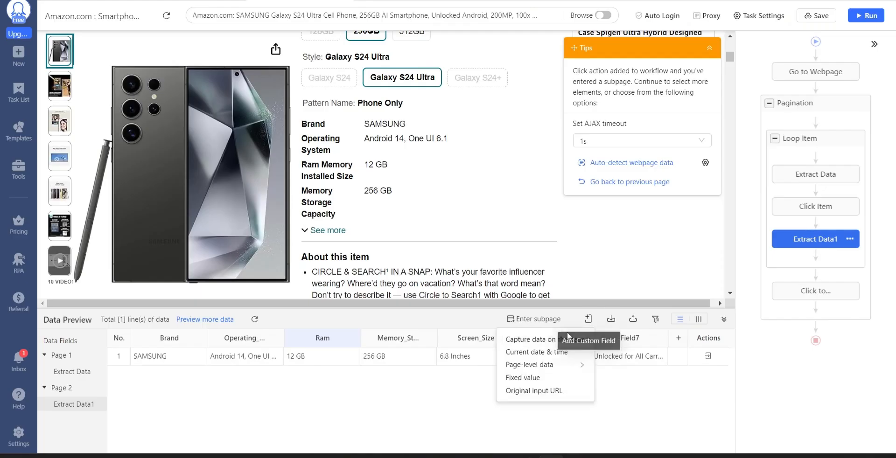
left_click(568, 340)
key("ctrl+v")
left_click(702, 320)
Copy the Connectivity Technology XPath from Word and add a custom field that captures the matching page element in Octoparse.
left_click_drag(505, 333, 262, 323)
left_click(589, 320)
left_click(571, 342)
Copy the Color XPath from Word and add a custom field that captures the matching page element in Octoparse.
left_click_drag(422, 371, 262, 361)
left_click(546, 339)
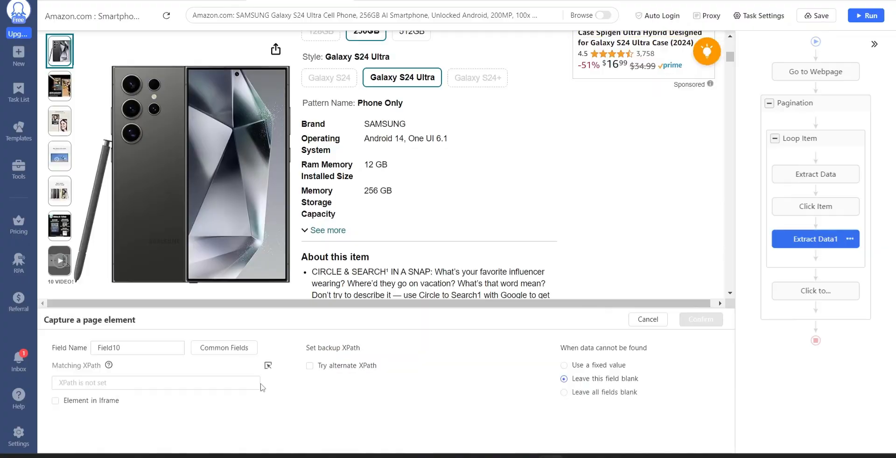
left_click(156, 383)
key("ctrl+v")
left_click(701, 320)
Review the About this item section, then copy the About this Item XPath from the Word document and return to Octoparse.
left_click(574, 457)
left_click(551, 457)
scroll(444, 187, "down", 4)
scroll(449, 146, "up", 4)
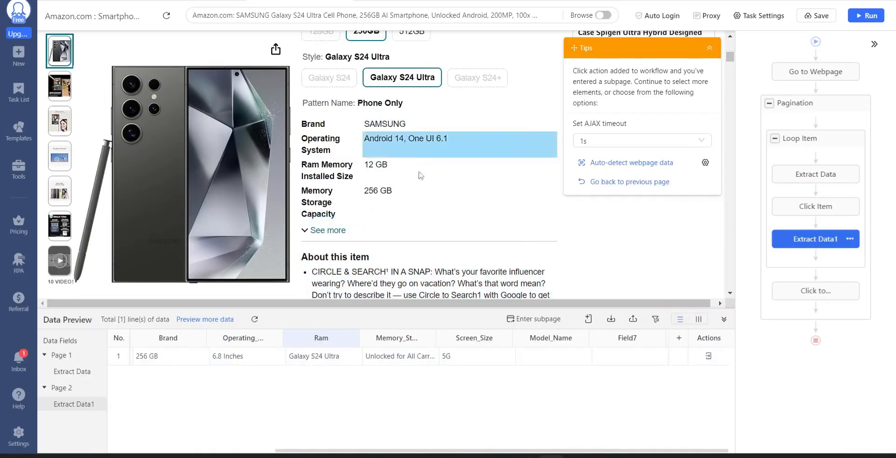
scroll(415, 168, "down", 4)
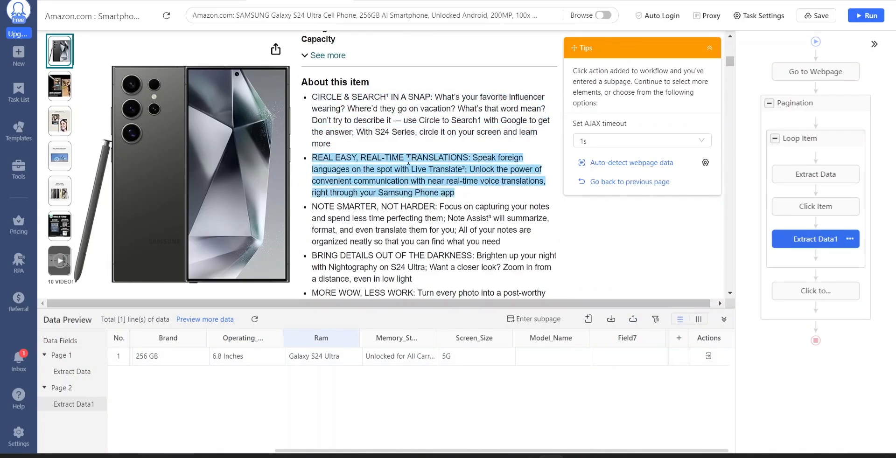
left_click(501, 457)
scroll(382, 271, "down", 1)
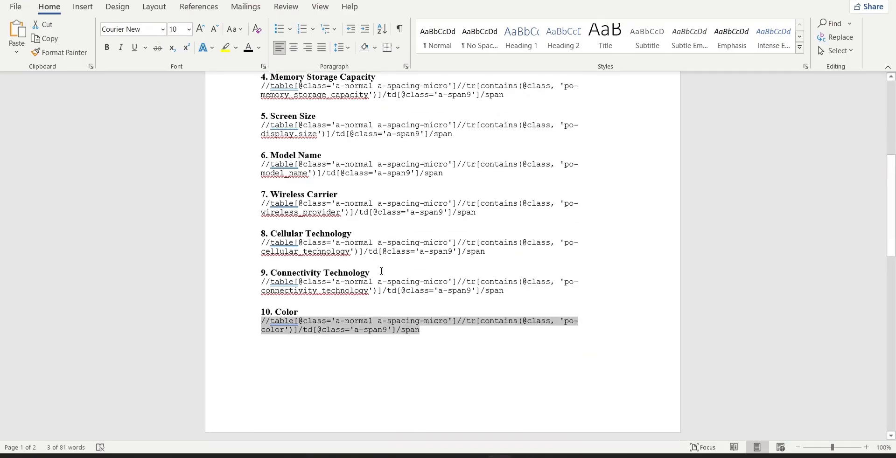
scroll(382, 272, "down", 7)
left_click_drag(384, 248, 228, 223)
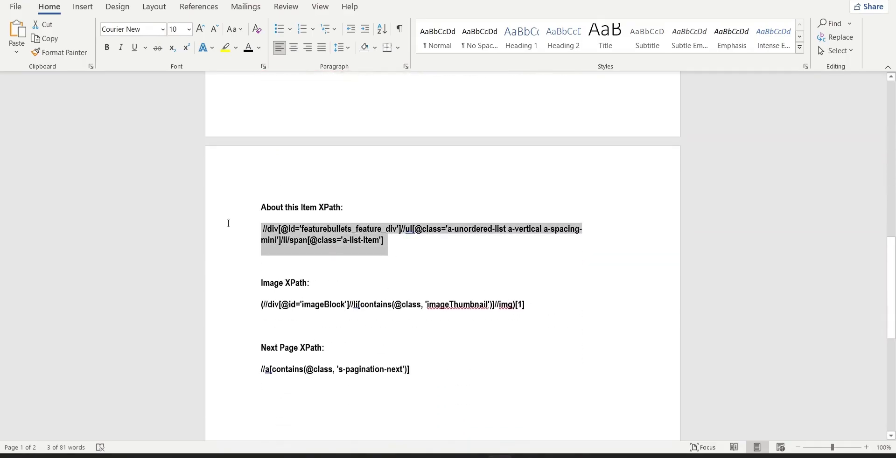
left_click(576, 456)
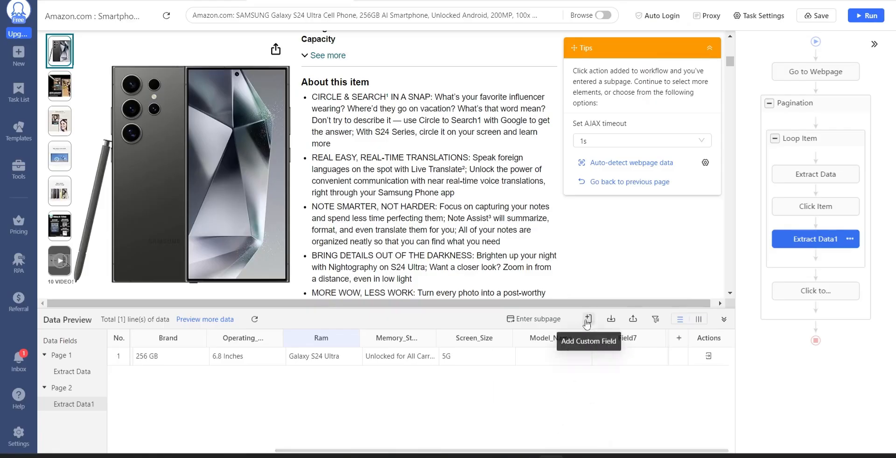
Add a custom field named AboutThisItem that captures the page element matching the copied XPath.
left_click(587, 323)
left_click(546, 343)
left_click(134, 348)
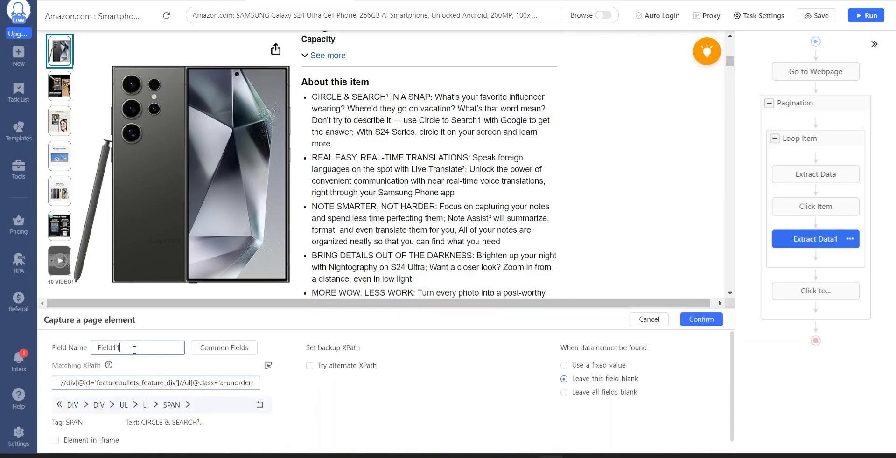
double_click(134, 348)
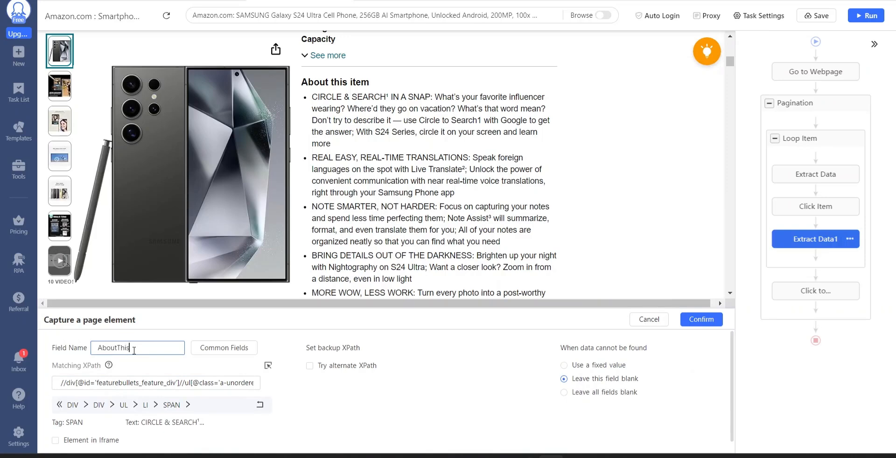
left_click(705, 321)
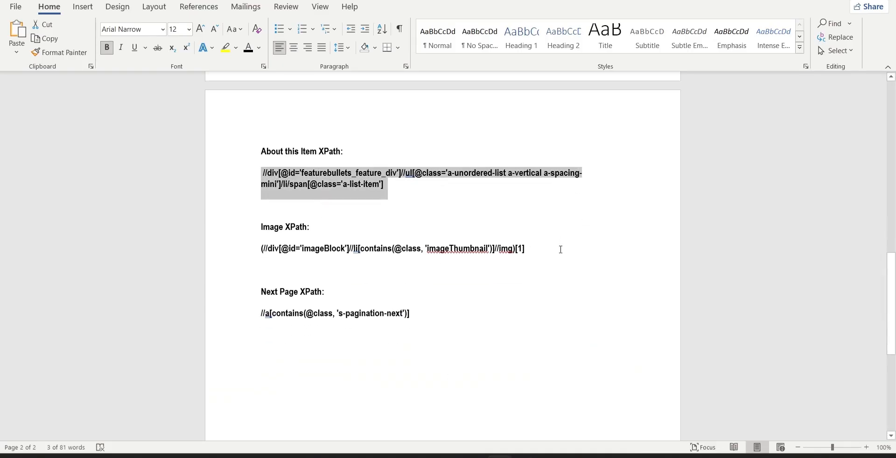
Copy the Image XPath from the Word document and add a custom field that captures the matching page element in Octoparse.
left_click_drag(561, 250, 259, 253)
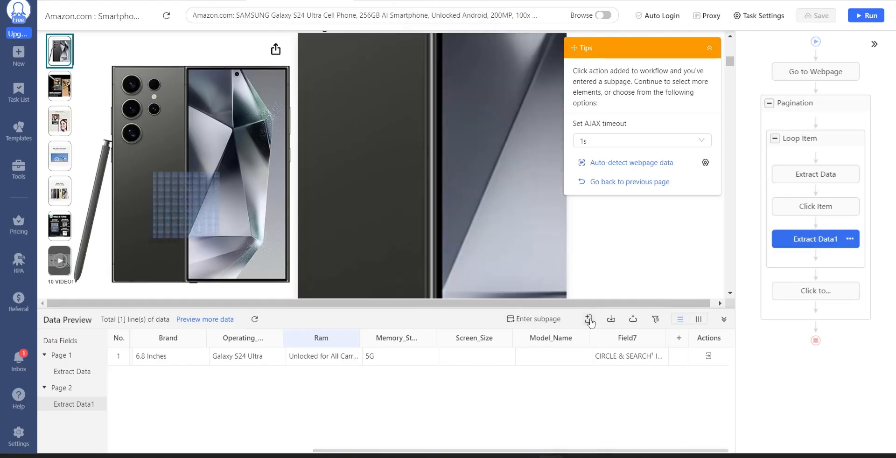
left_click(589, 320)
left_click(572, 343)
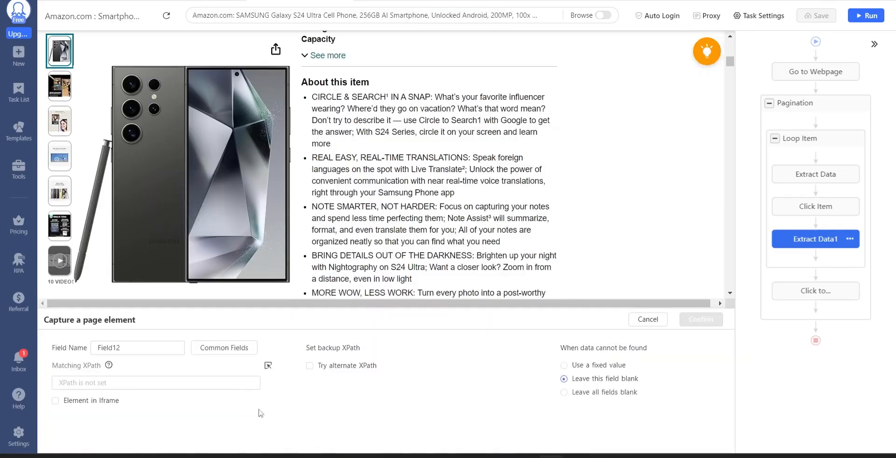
left_click(230, 384)
key("ctrl+v")
left_click(699, 321)
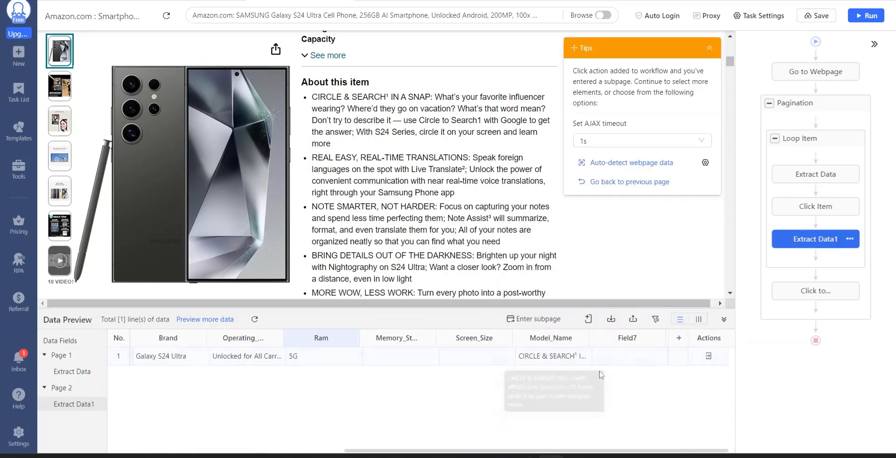
Set the new image field to extract the image URL (src attribute) and rename it Image_URL.
left_click(622, 340)
right_click(622, 340)
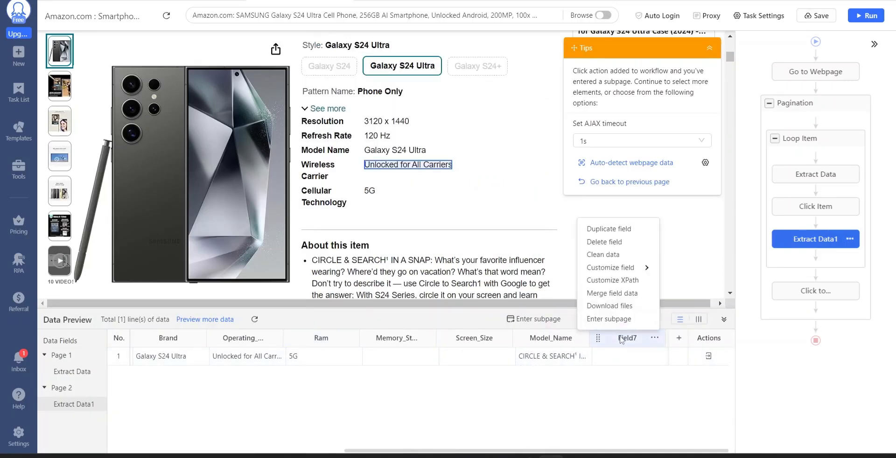
mouse_move(628, 272)
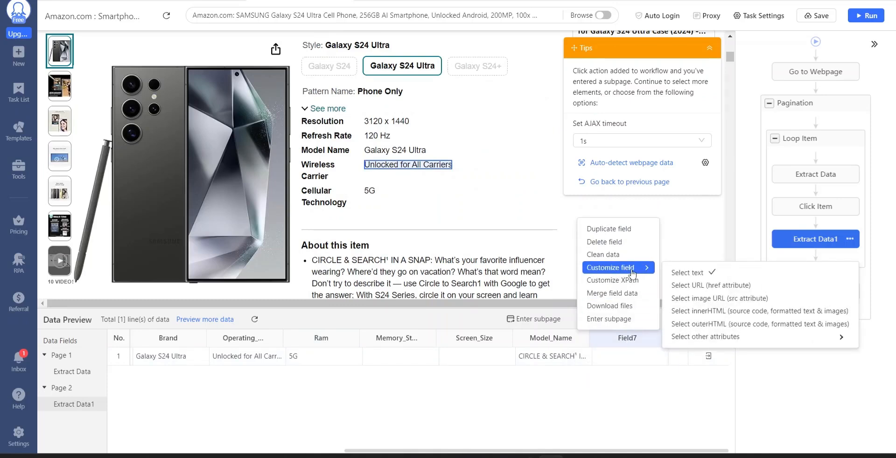
left_click(700, 299)
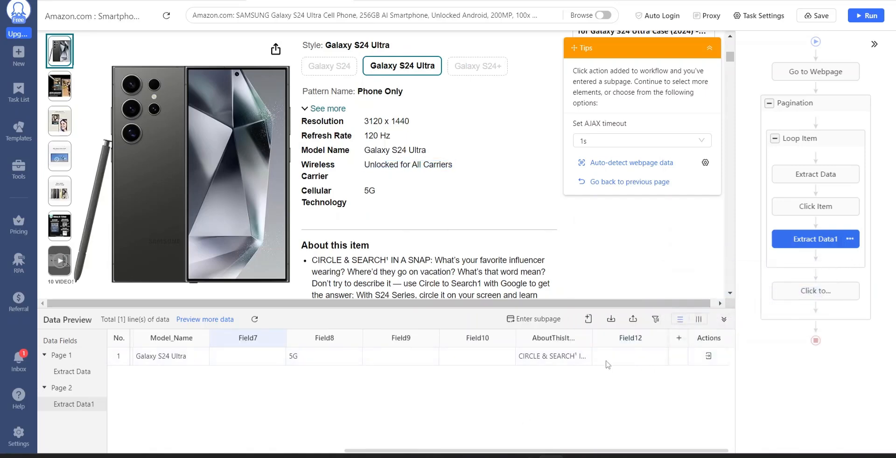
left_click(274, 337)
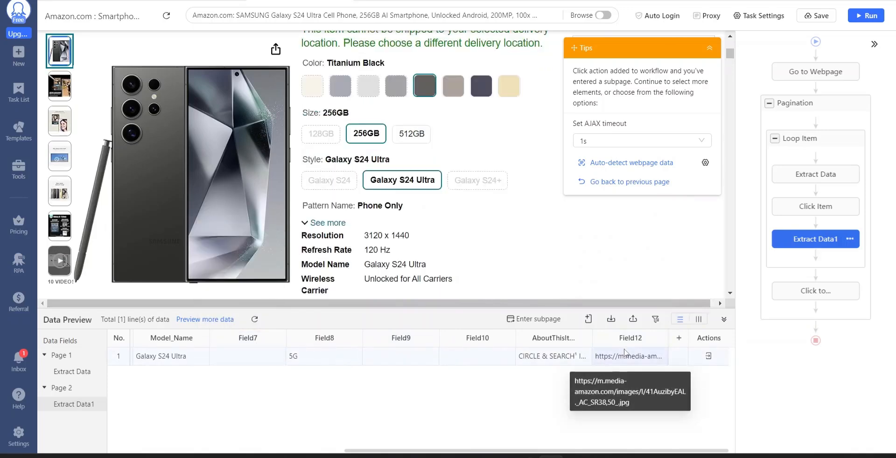
double_click(628, 339)
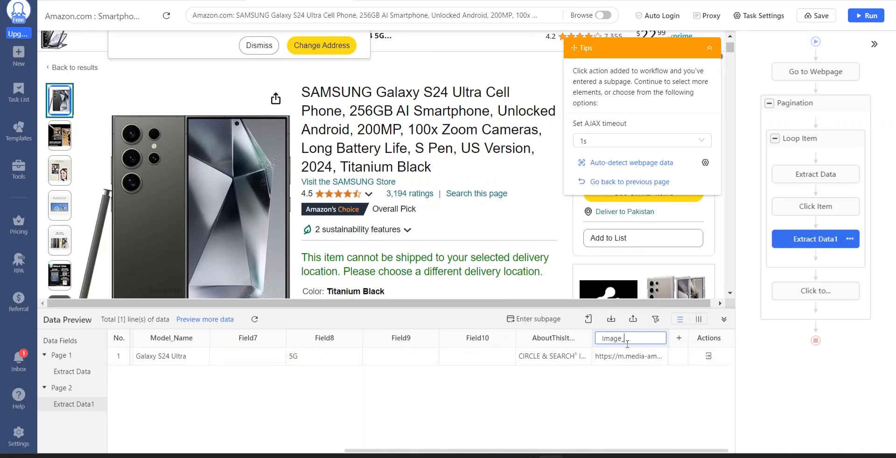
type("Image_URL")
key("Return")
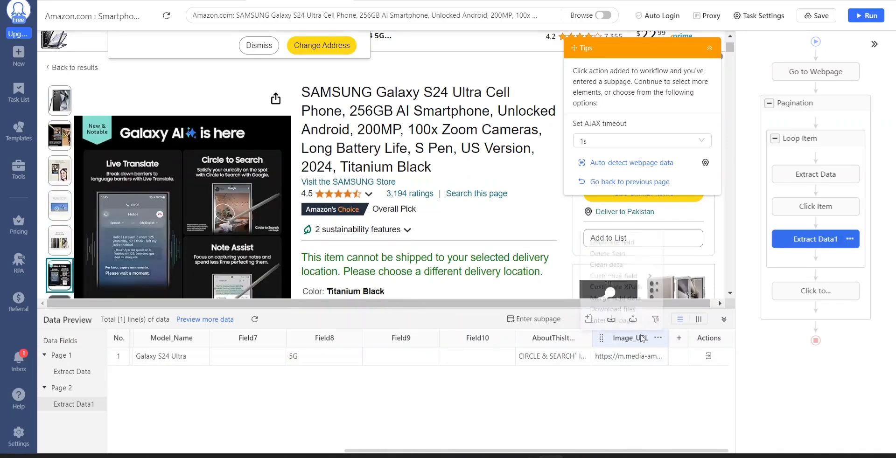
Try other image index numbers, such as 2 and 4, at the end of the Image_URL field's matching XPath.
left_click(624, 280)
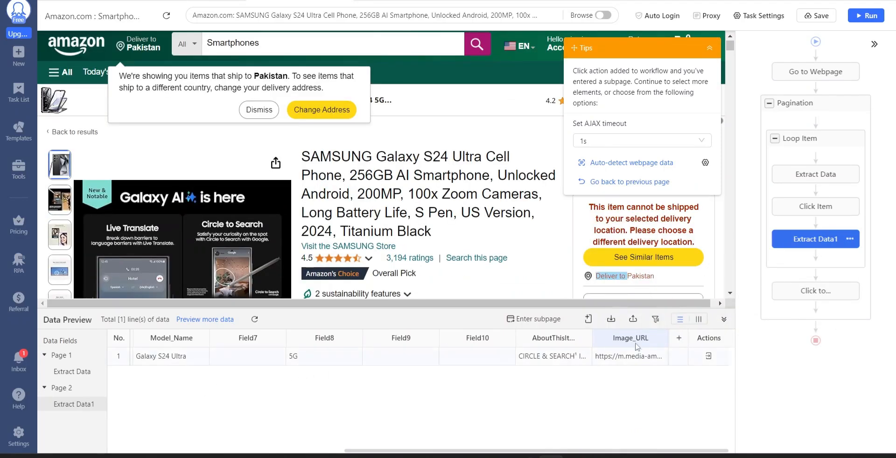
left_click_drag(227, 383, 317, 389)
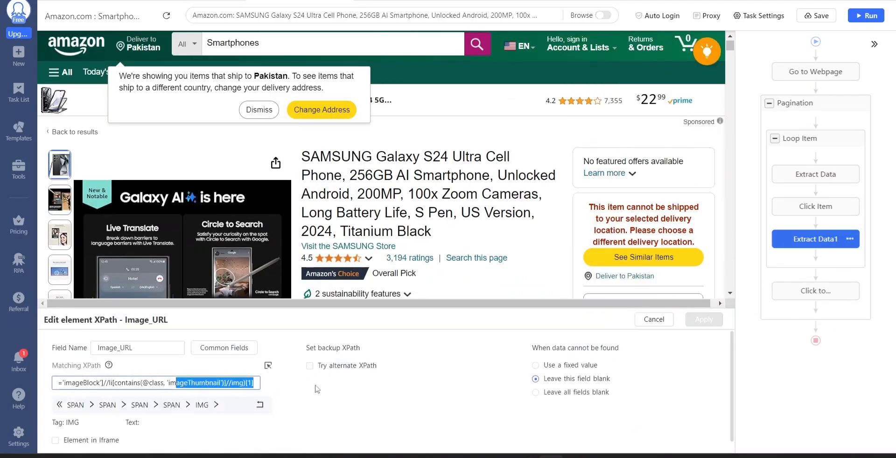
left_click(253, 383)
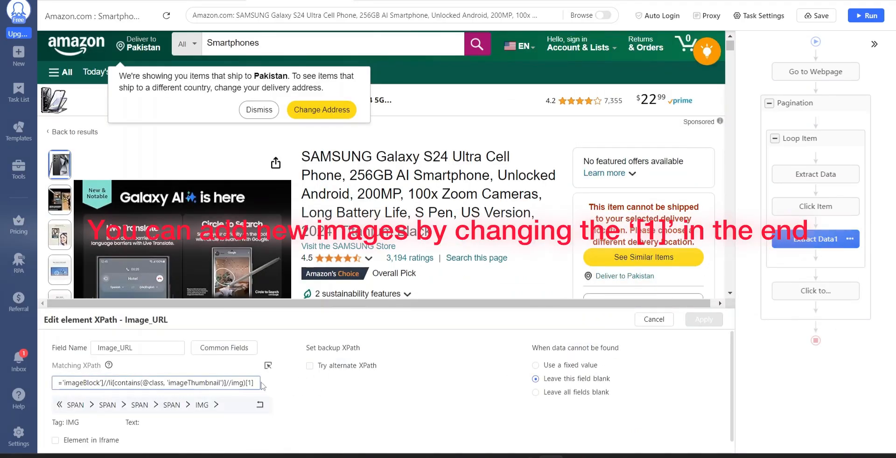
key("BackSpace")
key("BackSpace")
type("2")
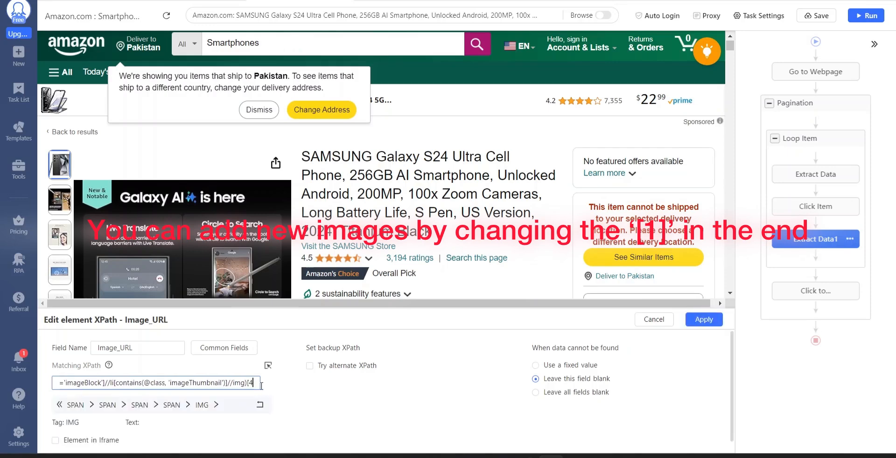
key("BackSpace")
type("4")
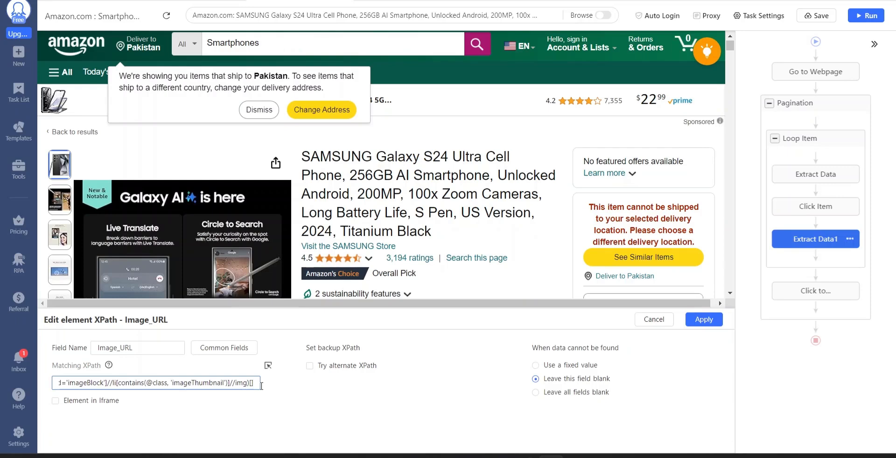
key("BackSpace")
type("1")
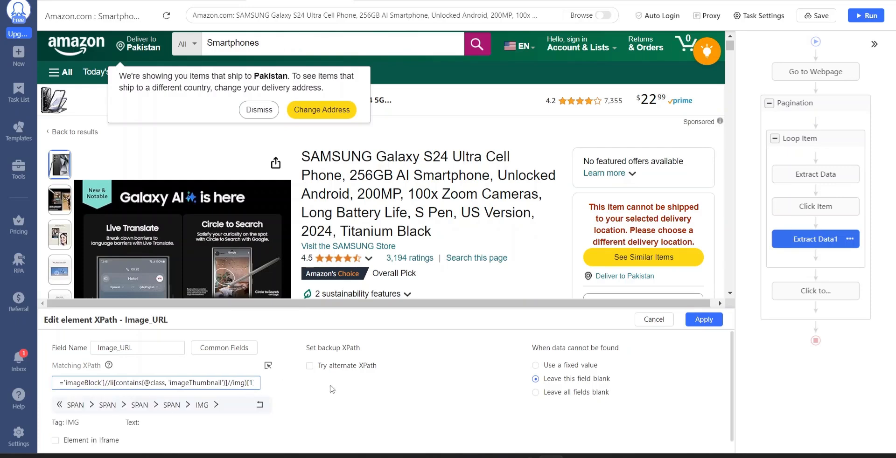
left_click(654, 320)
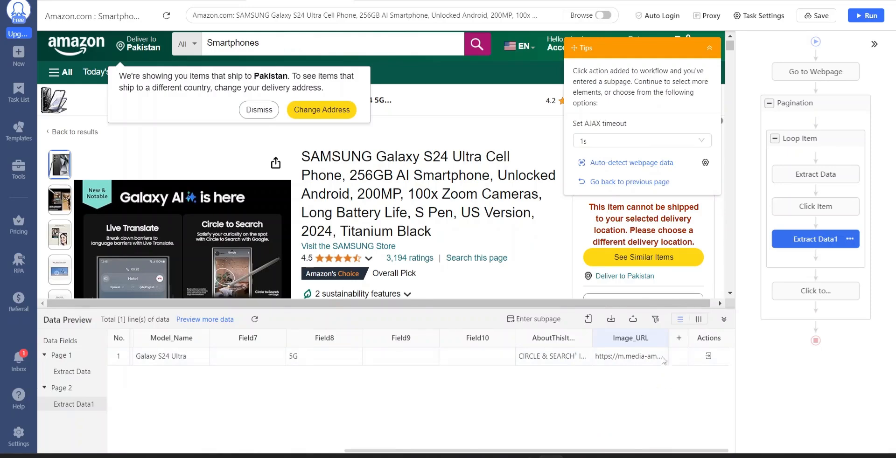
Make the Extract Data1 action wait 2s before it is performed, apply the option and save the task.
left_click(814, 16)
left_click(810, 240)
left_click(856, 240)
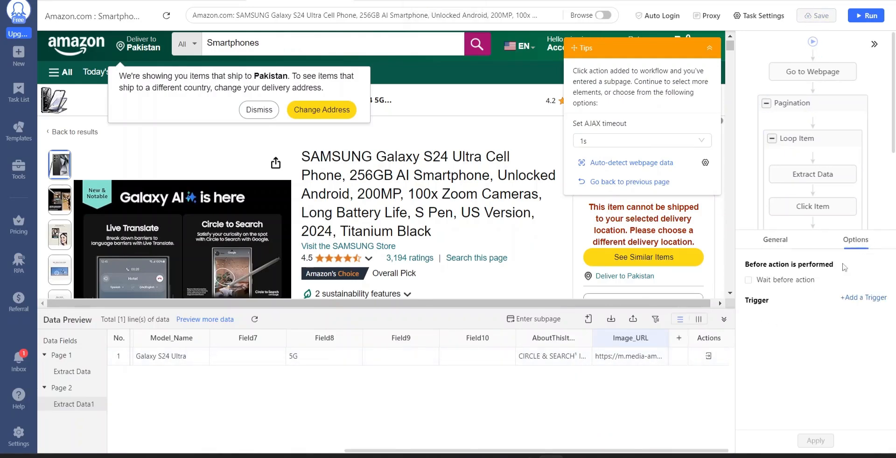
left_click(794, 280)
left_click(854, 280)
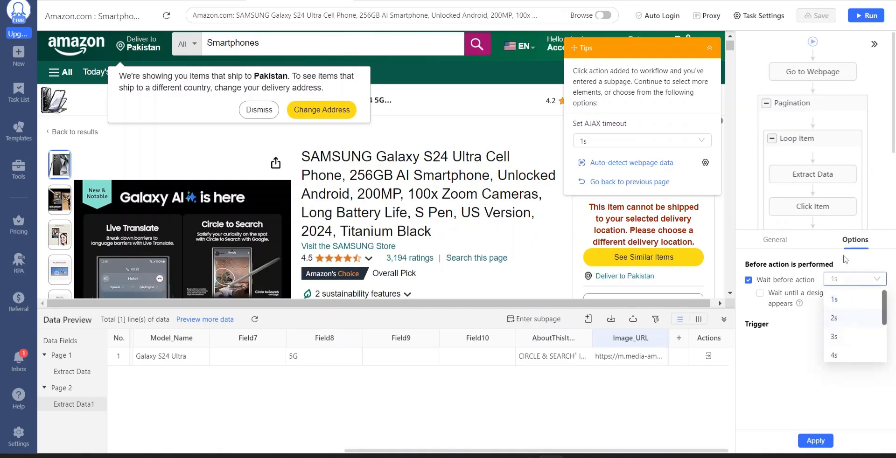
left_click(835, 318)
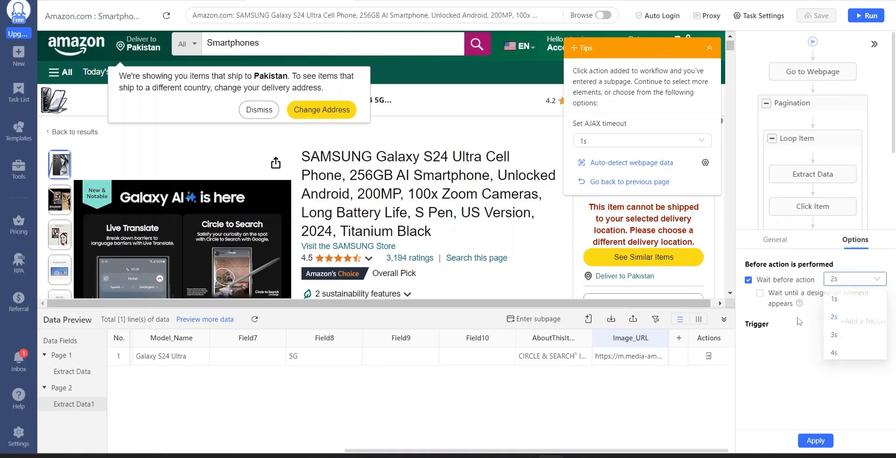
left_click(816, 441)
left_click(815, 17)
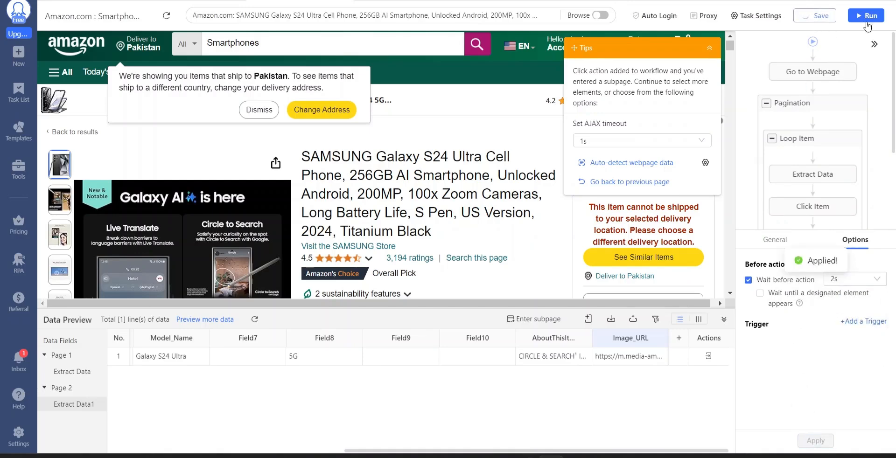
left_click(869, 17)
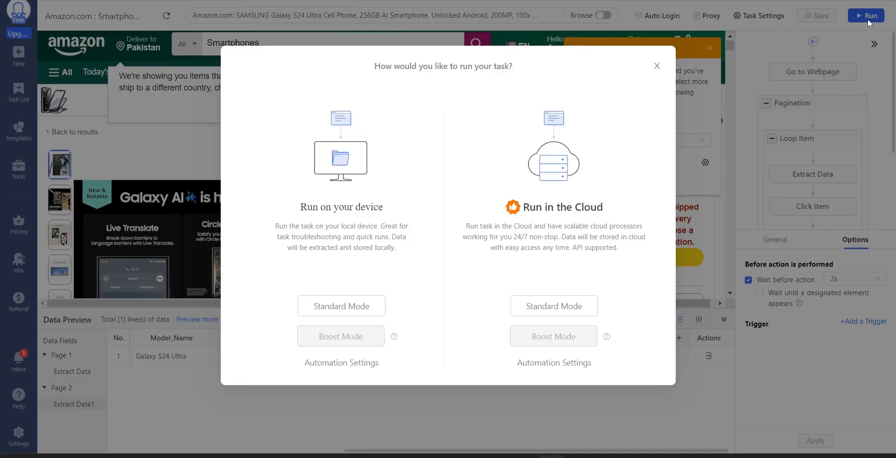
left_click(657, 66)
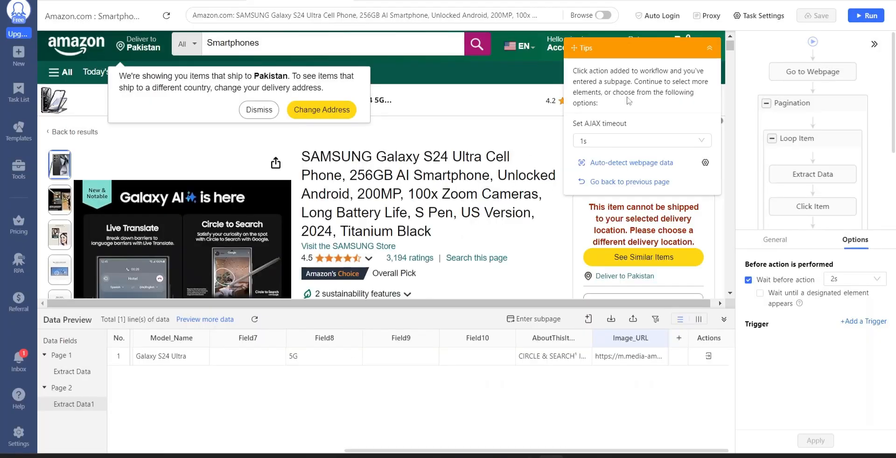
Copy the Next Page XPath from Word, replace the Pagination loop's matching XPath with it, apply the change and save the task.
left_click(804, 120)
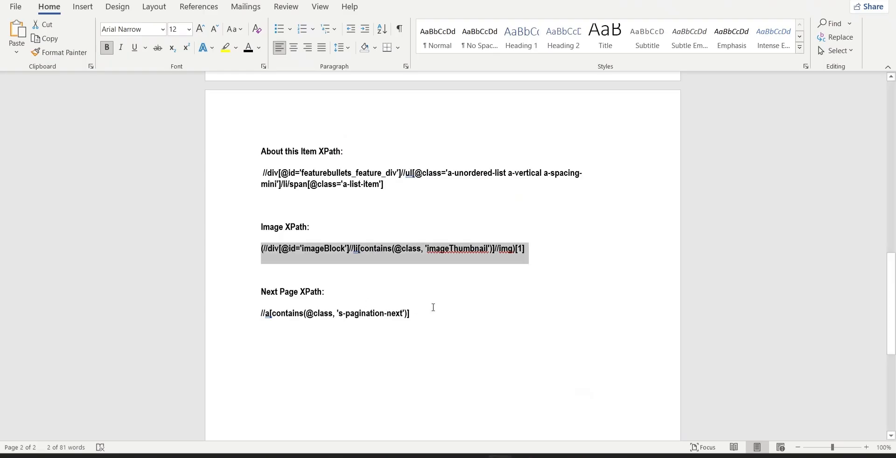
left_click_drag(445, 315, 243, 320)
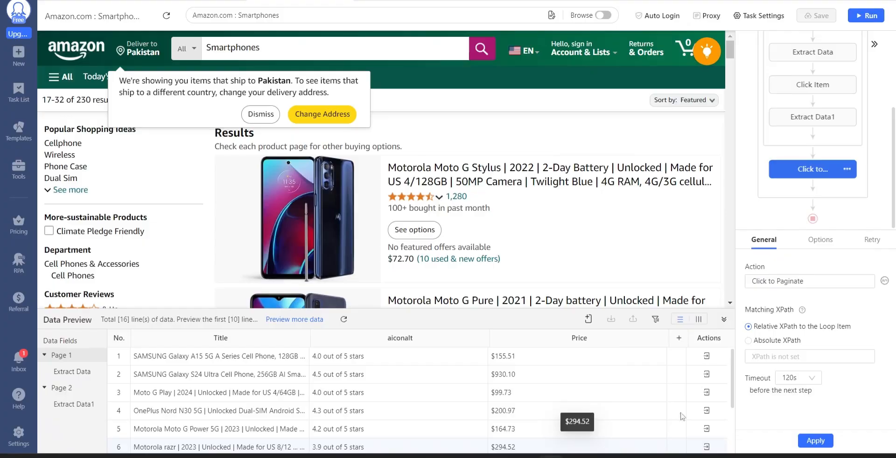
left_click(794, 104)
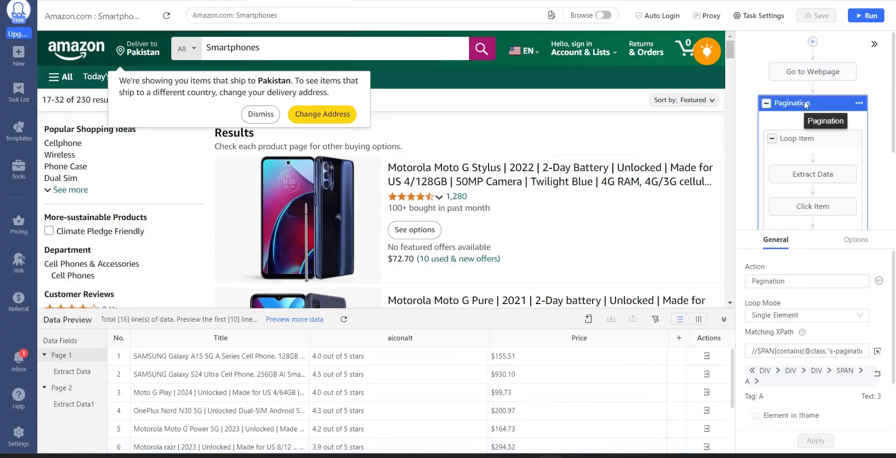
left_click(817, 351)
key("ctrl+a")
key("ctrl+v")
left_click(815, 441)
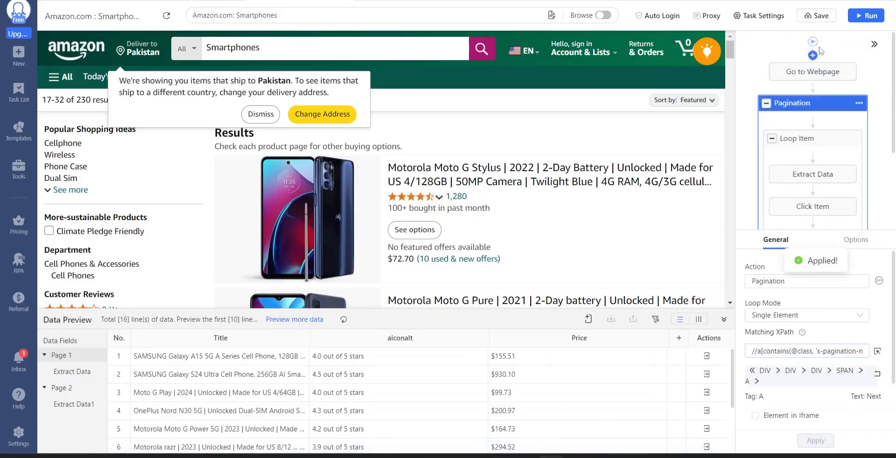
left_click(821, 23)
Run the task on the local device and review the extracted columns in the maximized run window.
left_click(866, 17)
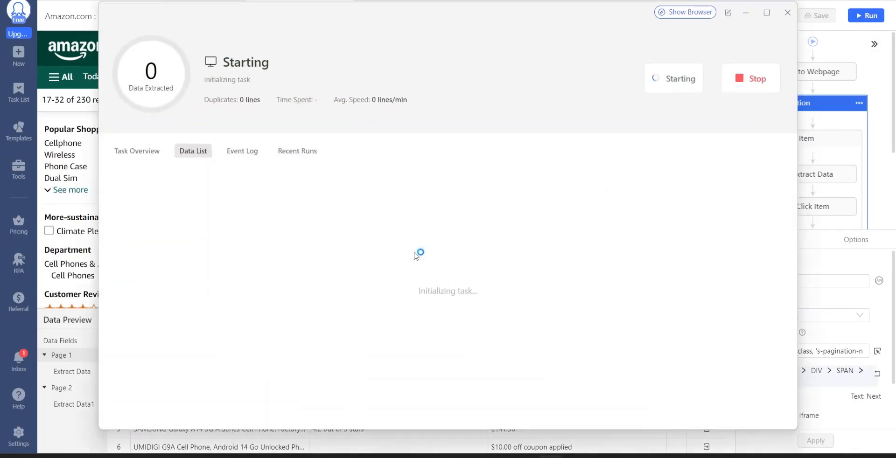
left_click(768, 12)
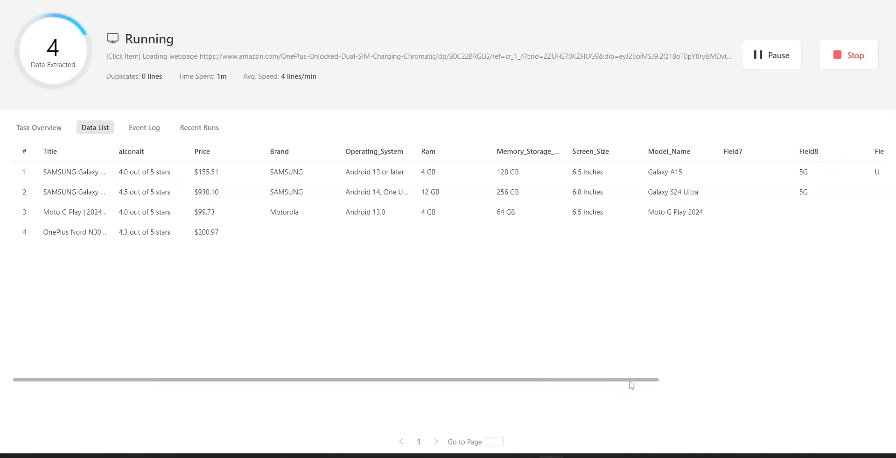
left_click_drag(630, 381, 876, 292)
Stop the run, export the extracted data to an Excel file and open that file.
left_click(849, 55)
left_click(530, 233)
left_click(578, 284)
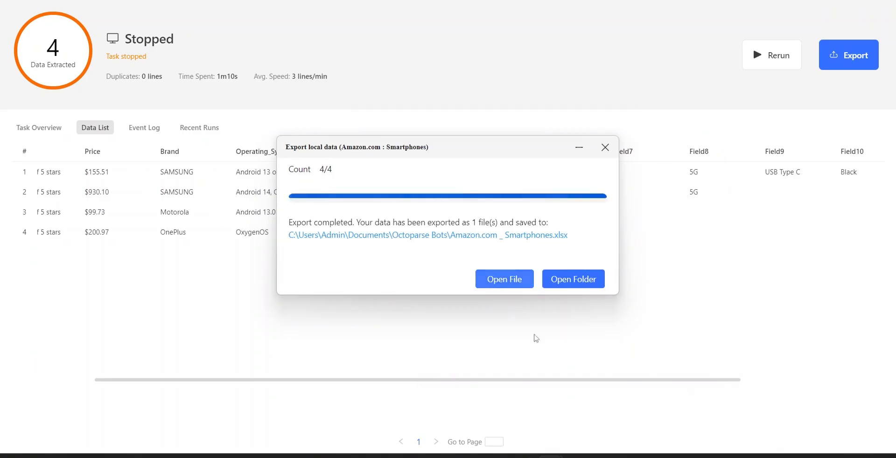
left_click(504, 279)
Examine all exported columns in the Excel sheet, from Title and Price through AboutThisItem and the image URLs.
left_click(285, 250)
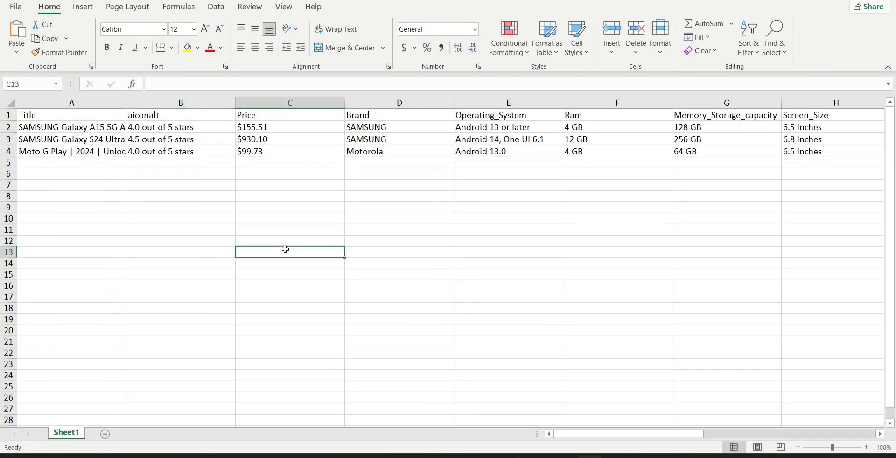
scroll(285, 250, "right", 10)
right_click(286, 250)
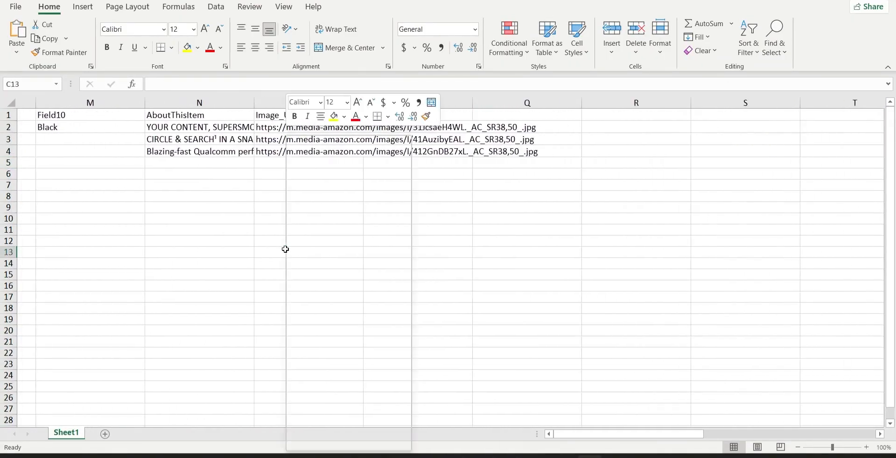
scroll(285, 249, "left", 10)
key("Escape")
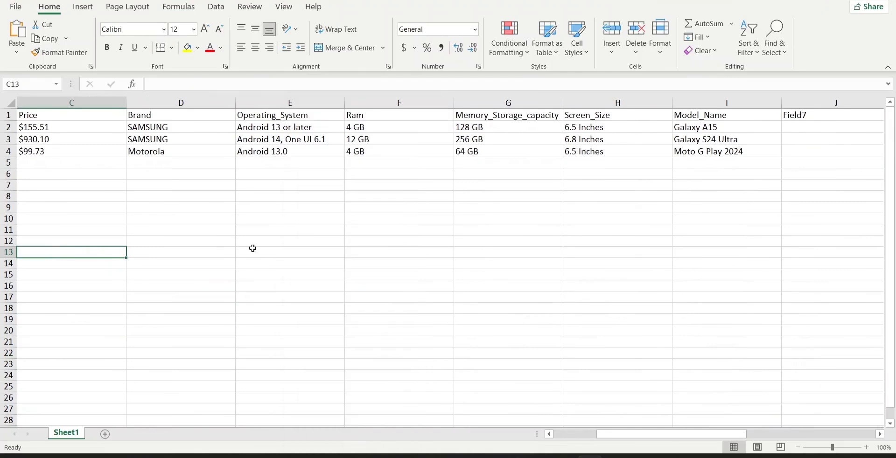
scroll(253, 249, "left", 2)
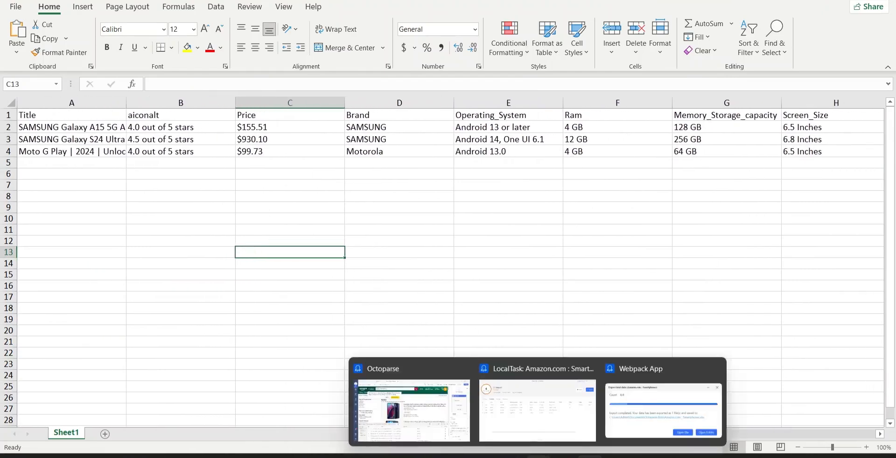
left_click(538, 457)
left_click(488, 218)
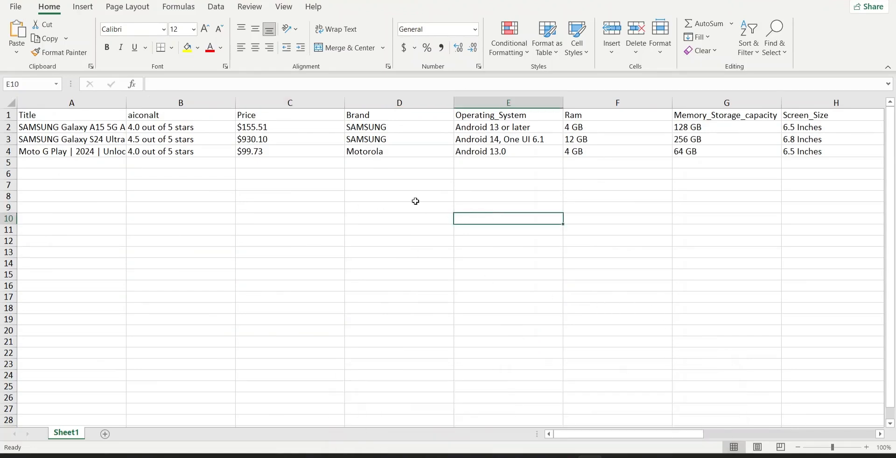